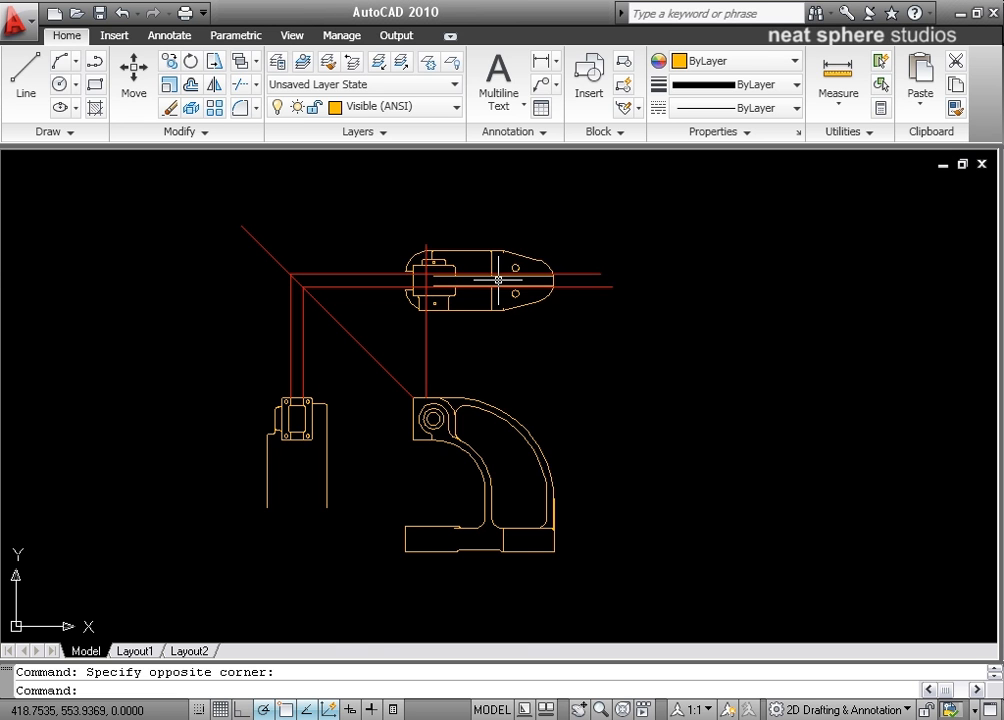
# Trim the top view's end edge between the two horizontal projection lines and cut the vertical projection line back to the span between them.
pyautogui.scroll(4, 476, 320)
pyautogui.scroll(2, 476, 319)
pyautogui.moveTo(476, 319); pyautogui.dragTo(567, 345, button='middle')
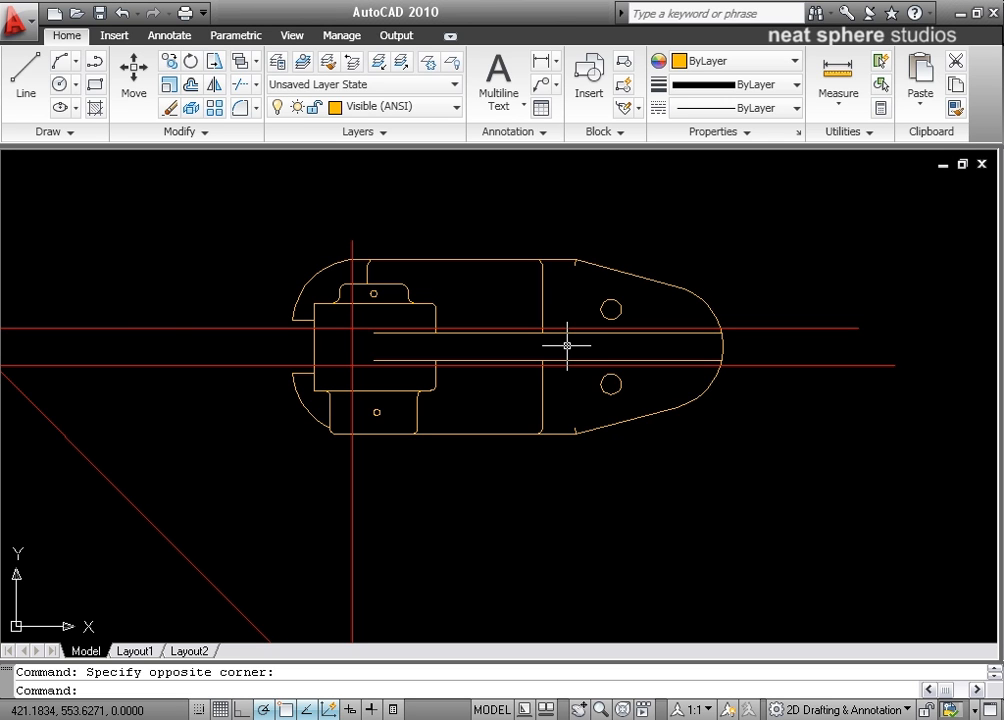
pyautogui.click(257, 85)
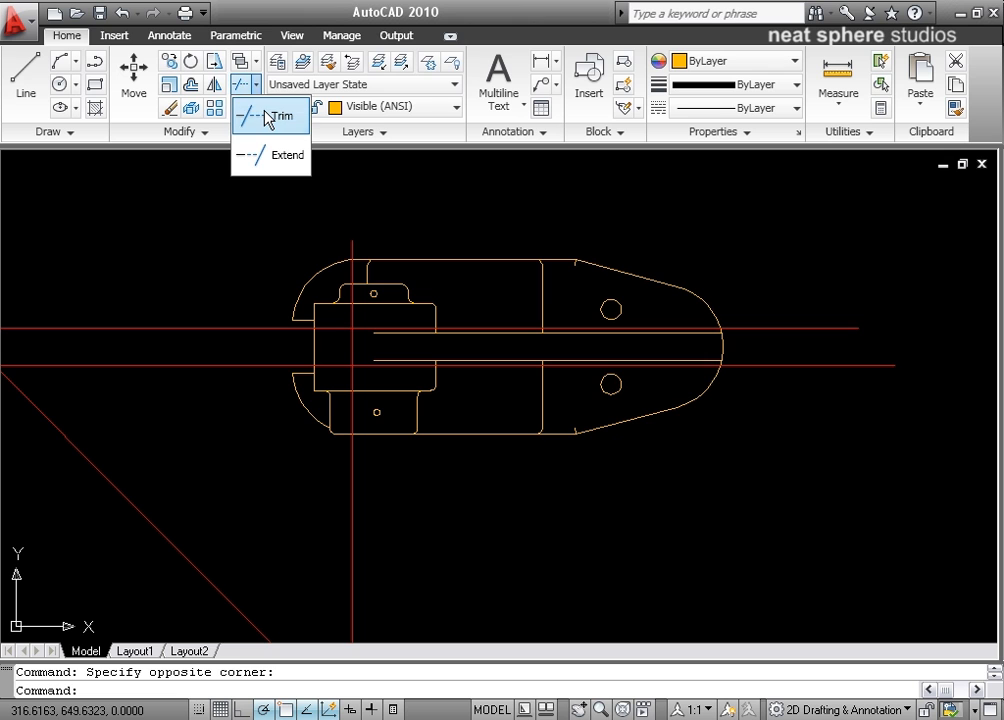
pyautogui.click(268, 117)
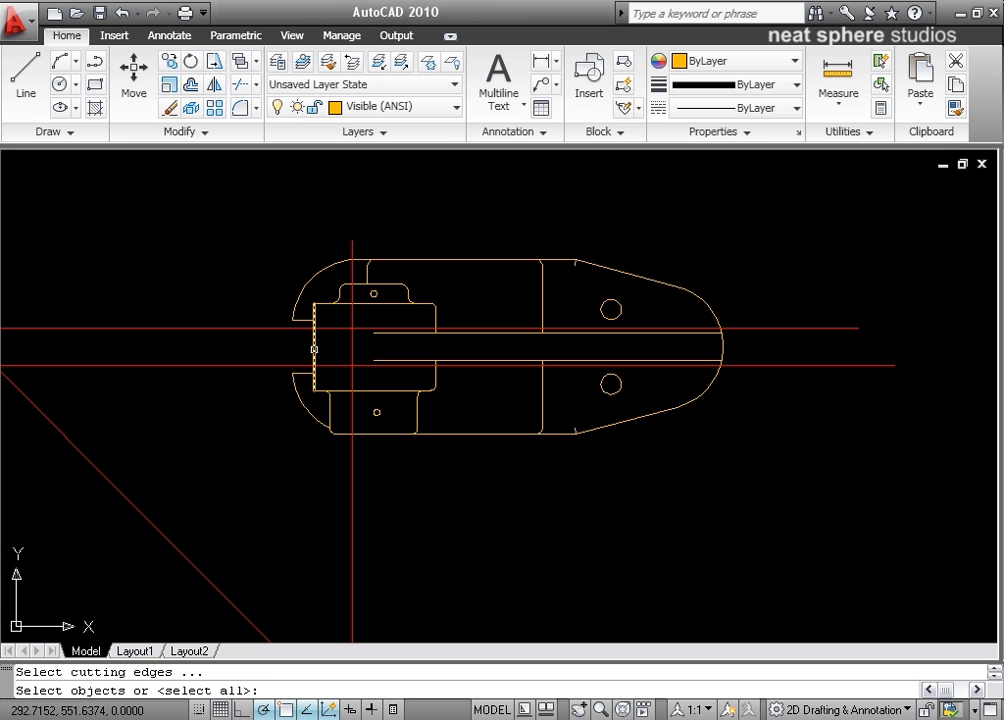
pyautogui.click(314, 348)
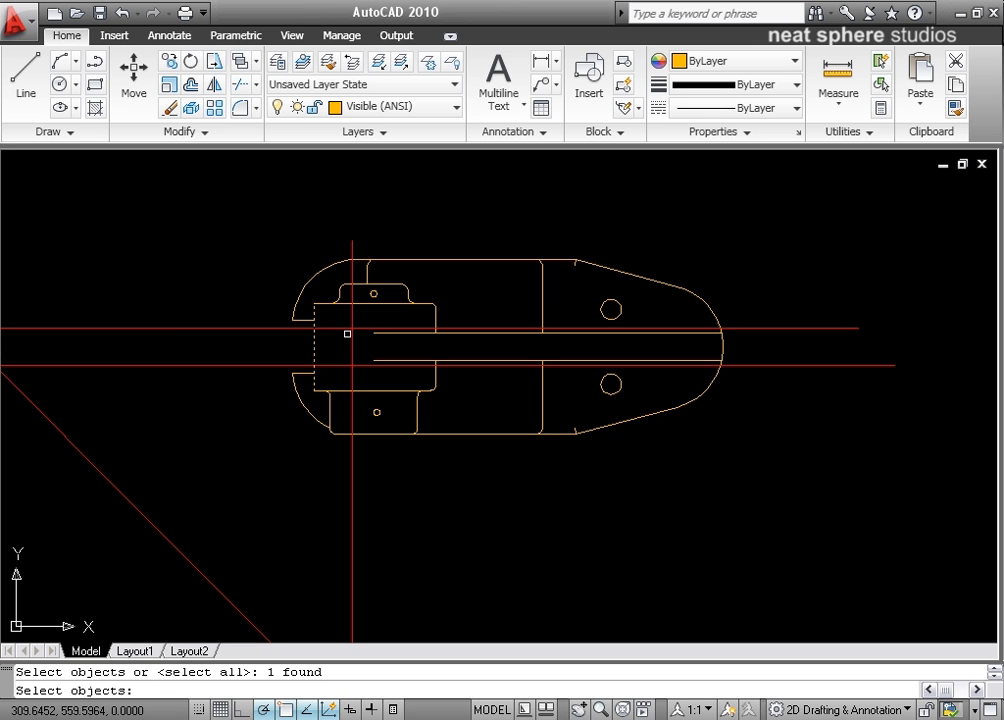
pyautogui.click(334, 328)
pyautogui.click(333, 364)
pyautogui.click(352, 345)
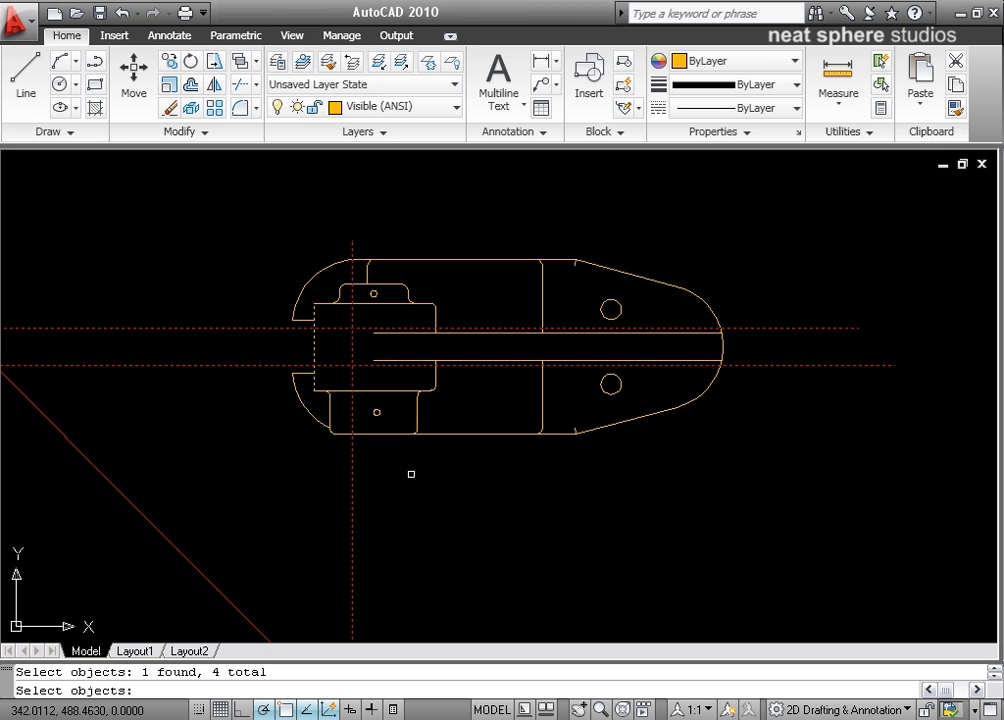
pyautogui.press('Return')
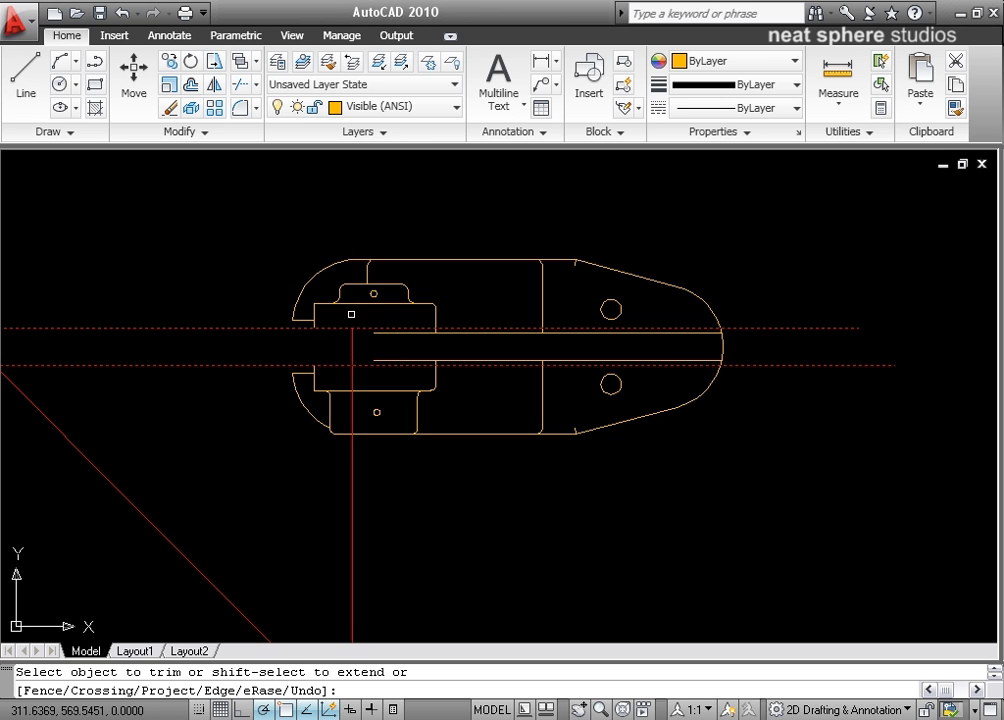
pyautogui.click(354, 376)
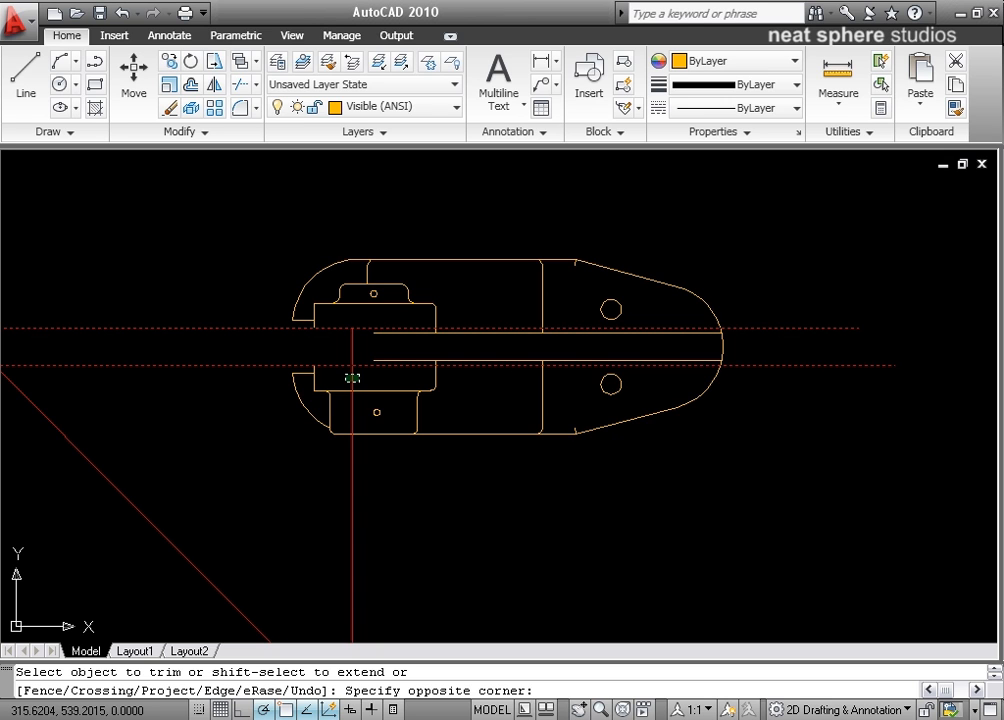
pyautogui.click(353, 378)
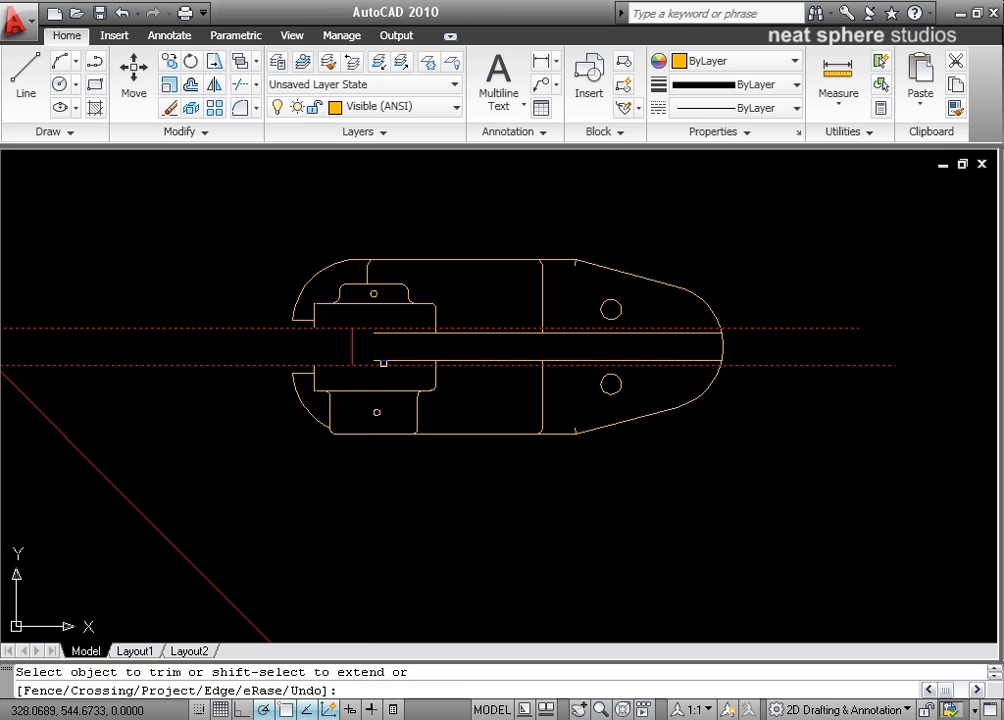
# Trim both horizontal projection lines on either side of the slot so only the slot's two edges remain.
pyautogui.click(379, 333)
pyautogui.click(288, 326)
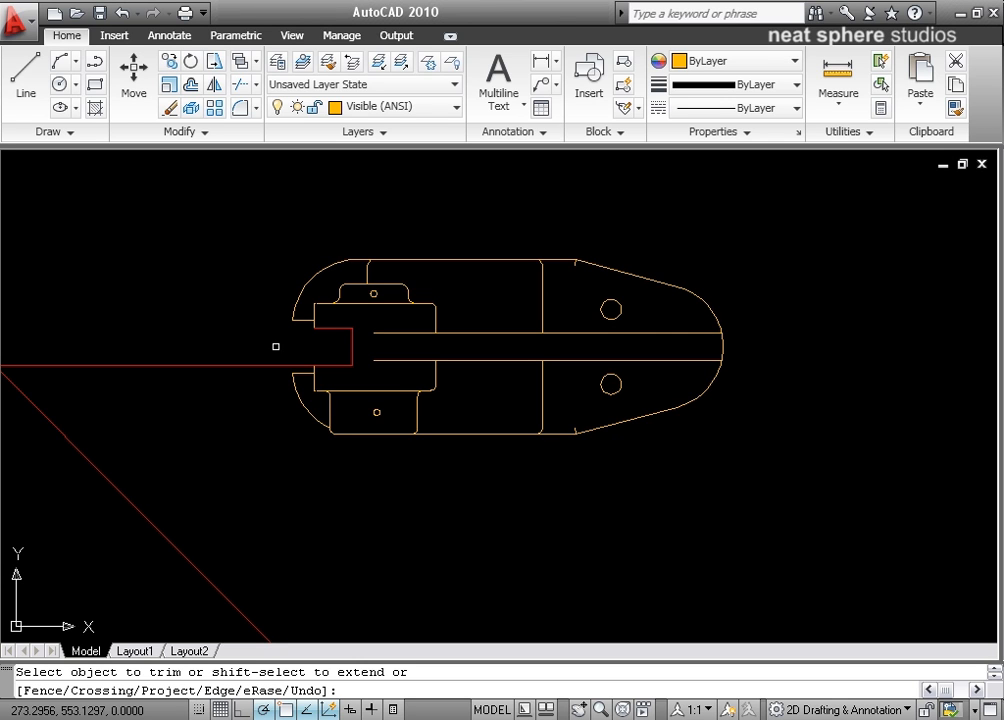
pyautogui.click(271, 365)
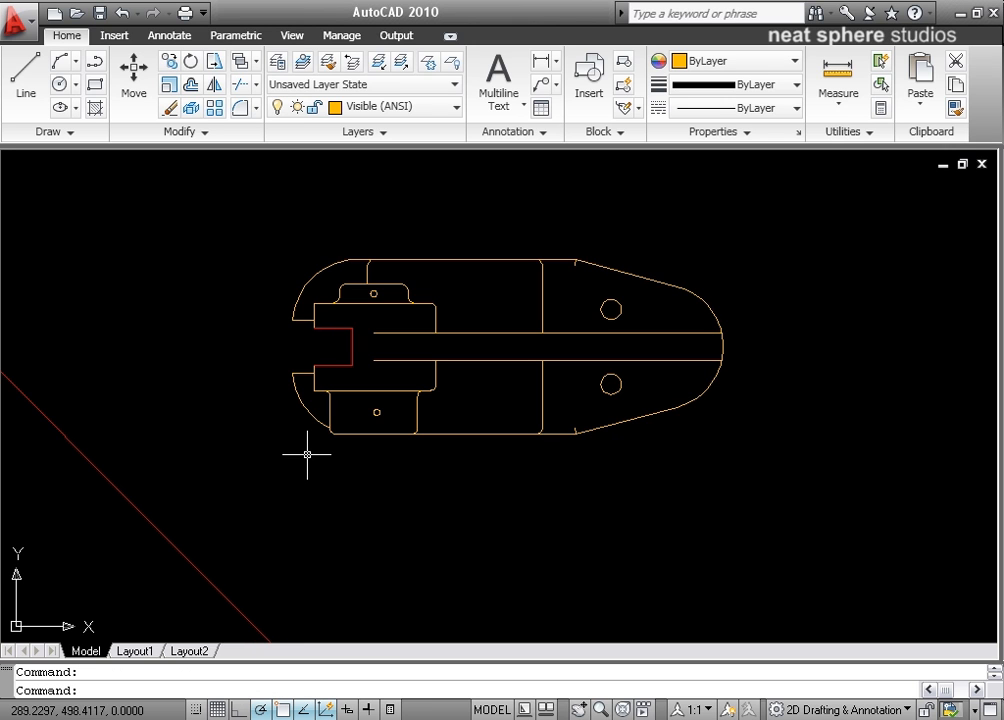
# Change the color of the three red slot lines in the top view to ByLayer.
pyautogui.click(362, 320)
pyautogui.click(332, 372)
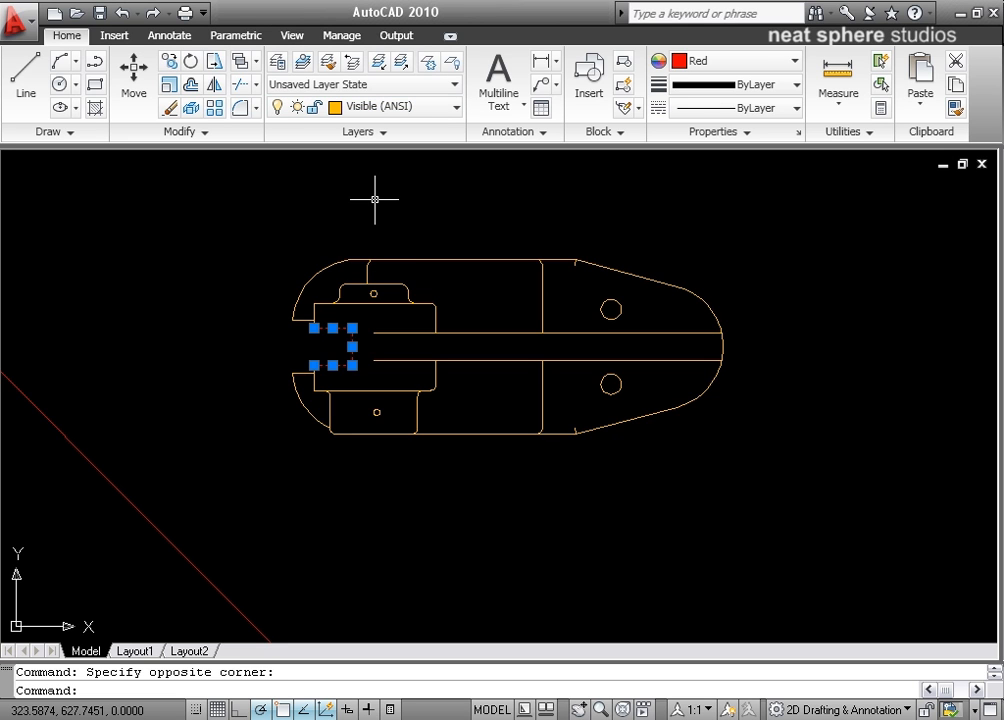
pyautogui.press('Escape')
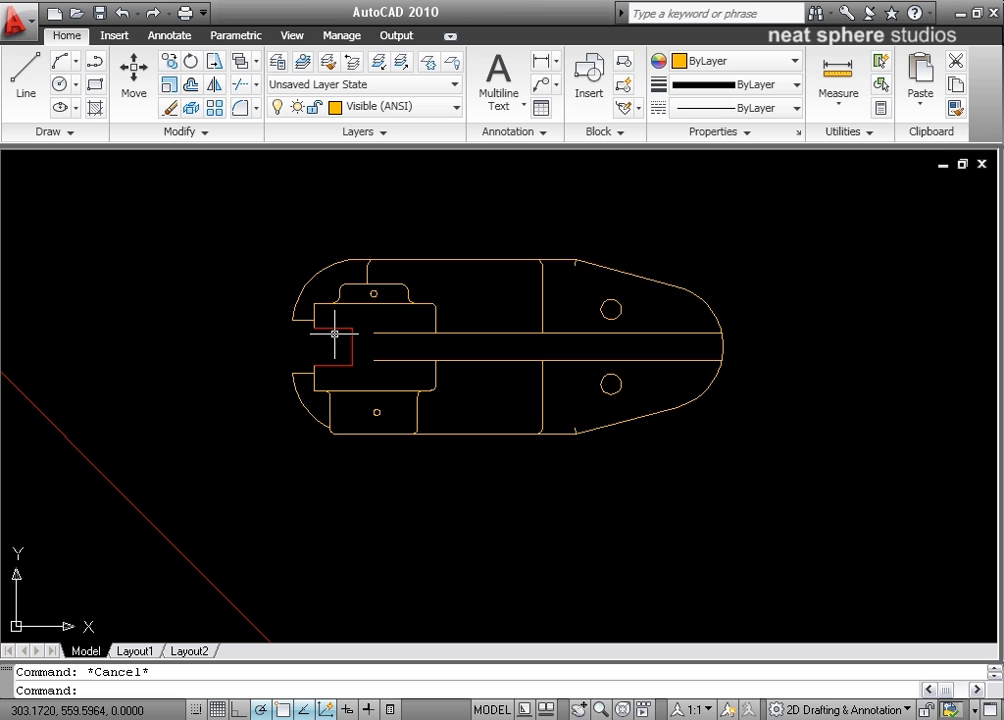
pyautogui.click(332, 327)
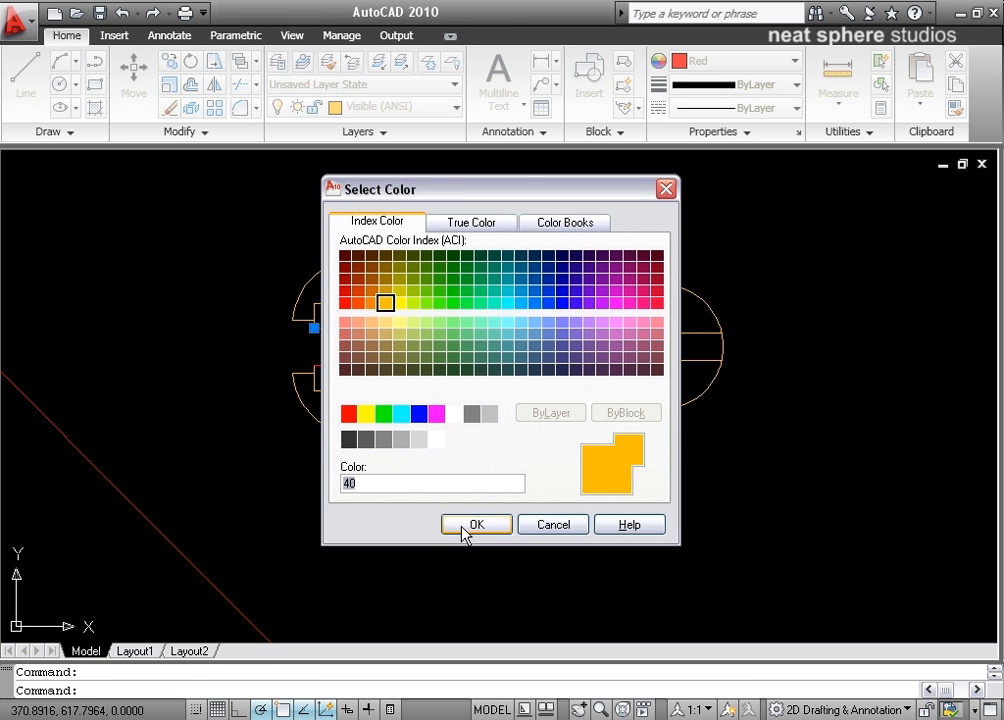
pyautogui.click(475, 525)
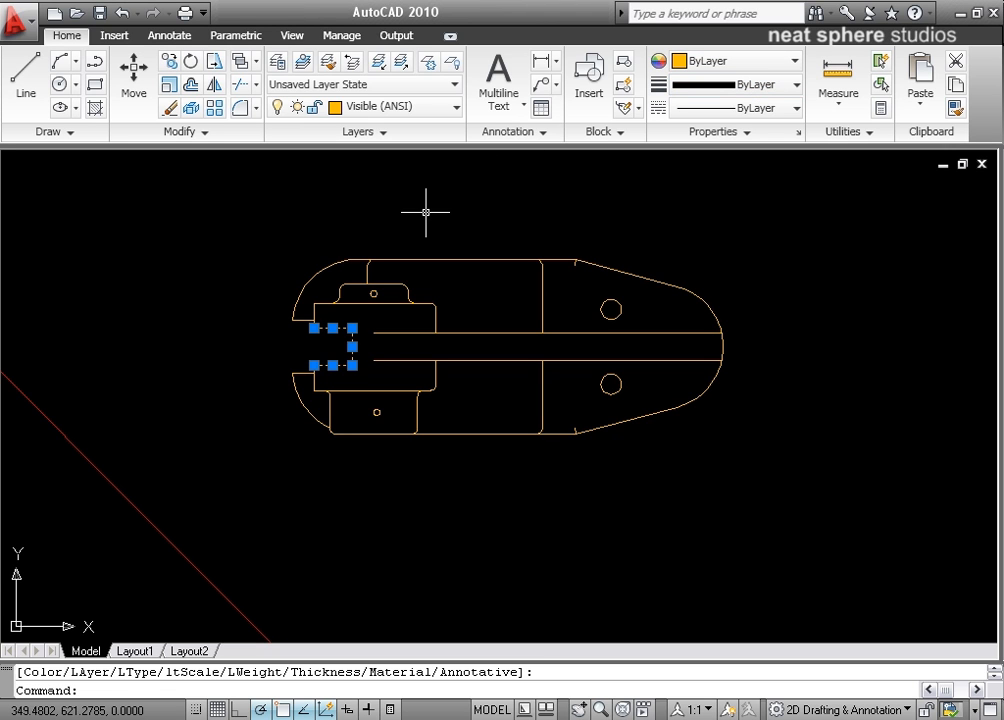
pyautogui.press('Escape')
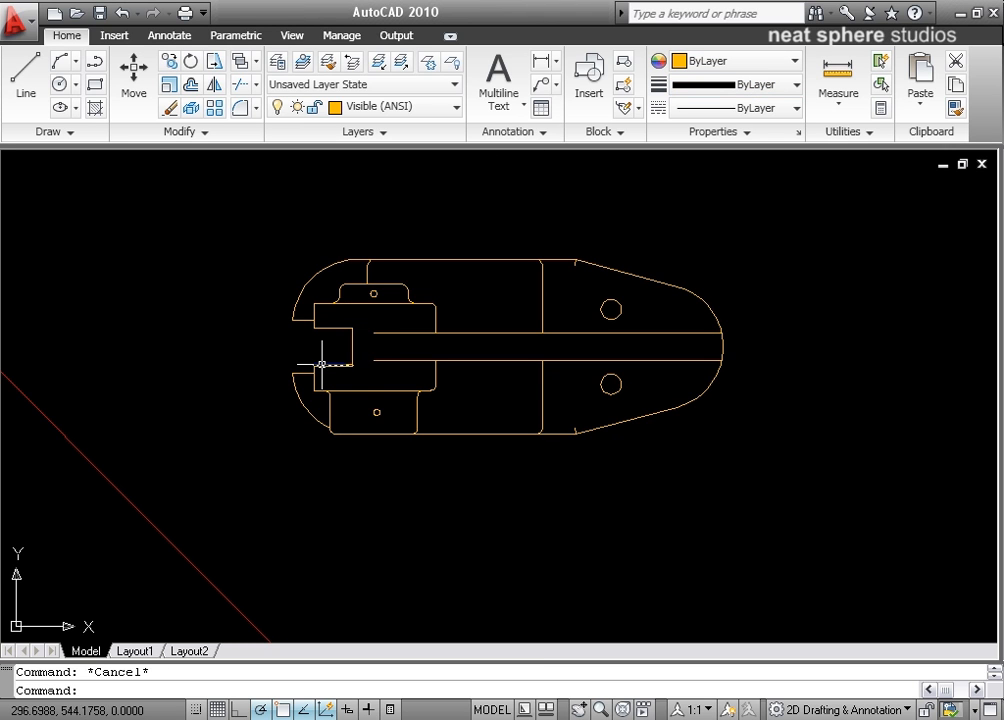
# Draw a horizontal practice line and a vertical line crossing it in the empty space beside the top view.
pyautogui.moveTo(217, 461)
pyautogui.mouseDown(button='middle')
pyautogui.moveTo(280, 403)
pyautogui.moveTo(590, 320)
pyautogui.mouseUp(button='middle')
pyautogui.scroll(-1, 590, 320)
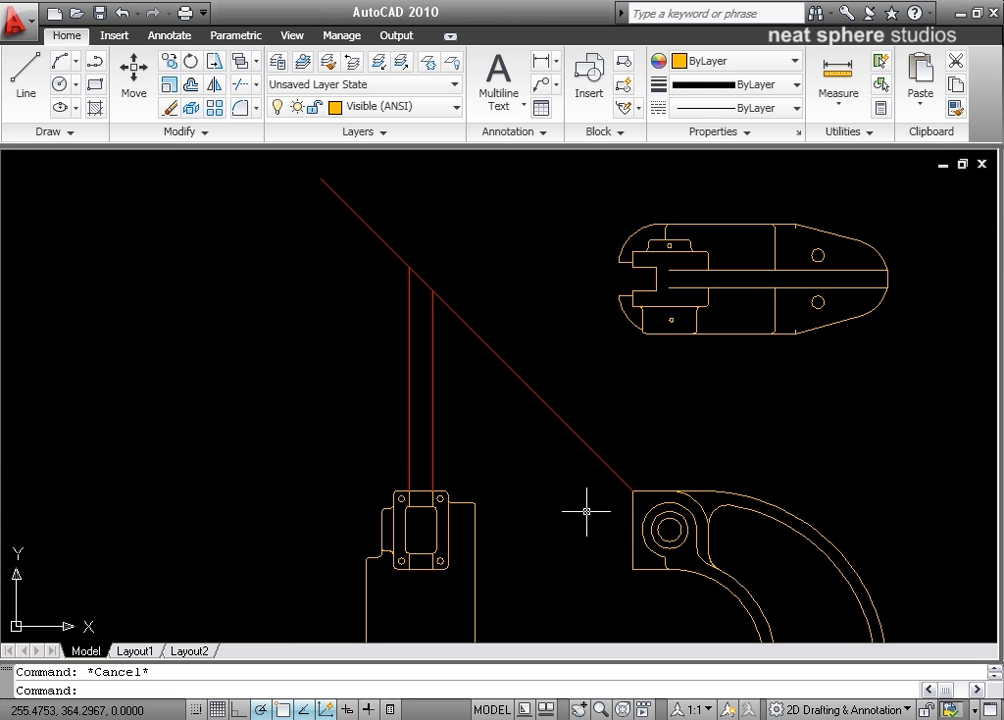
pyautogui.moveTo(641, 385); pyautogui.dragTo(381, 531, button='middle')
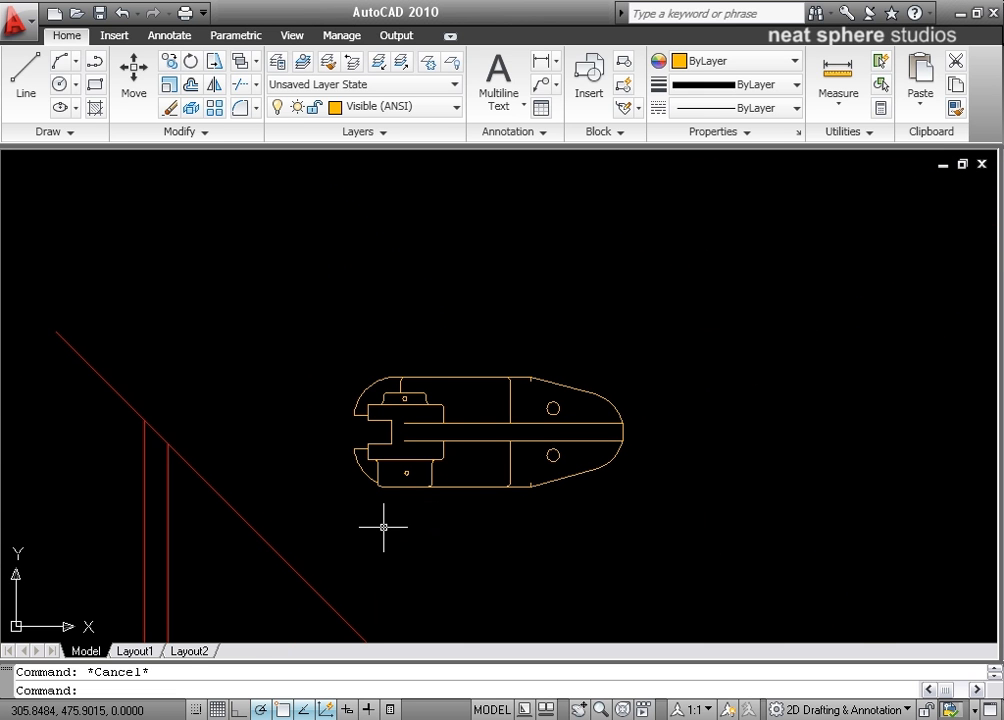
pyautogui.moveTo(418, 561); pyautogui.dragTo(383, 430, button='middle')
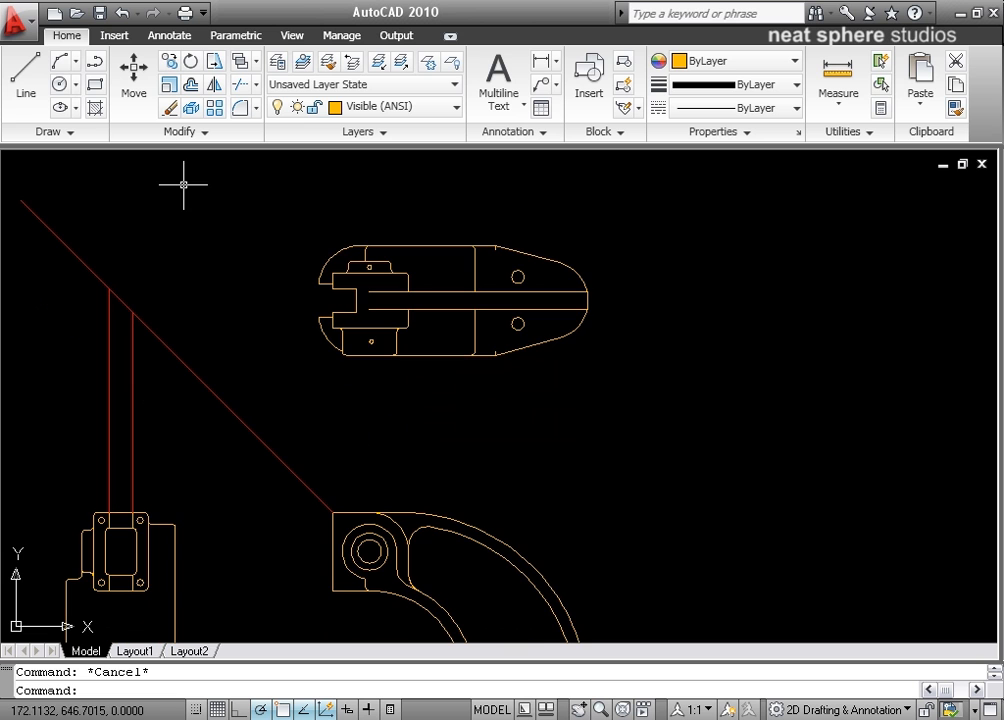
pyautogui.click(27, 79)
pyautogui.click(629, 367)
pyautogui.click(838, 367)
pyautogui.press('Escape')
pyautogui.click(27, 79)
pyautogui.click(738, 294)
pyautogui.click(738, 490)
pyautogui.press('Return')
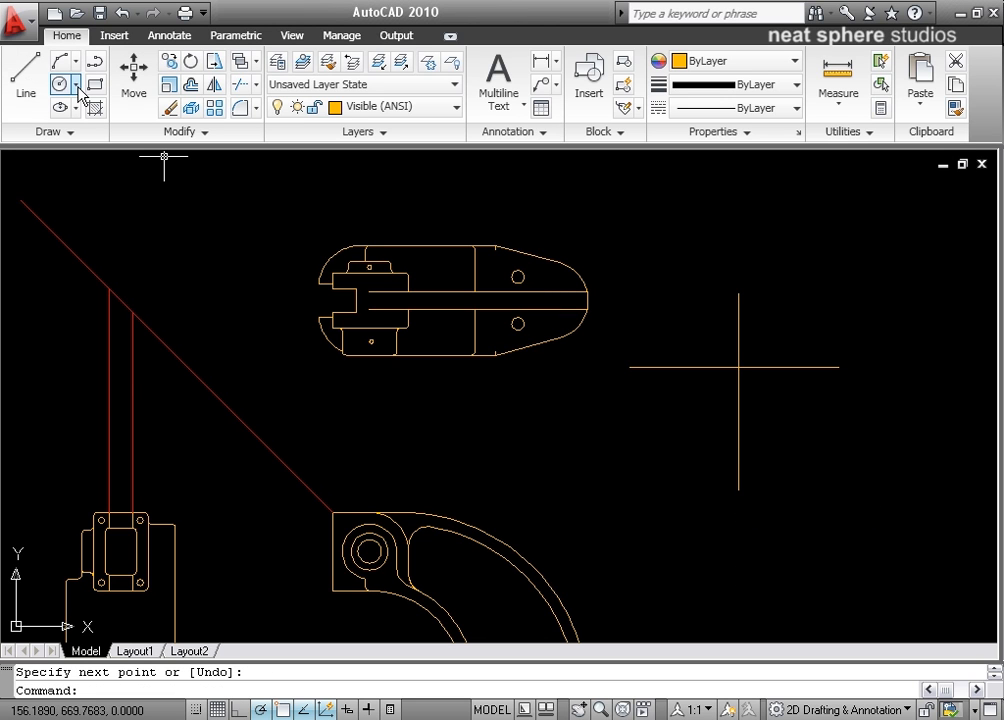
# Trim the part of the vertical practice line above the horizontal one, using the horizontal line as cutting edge.
pyautogui.click(243, 88)
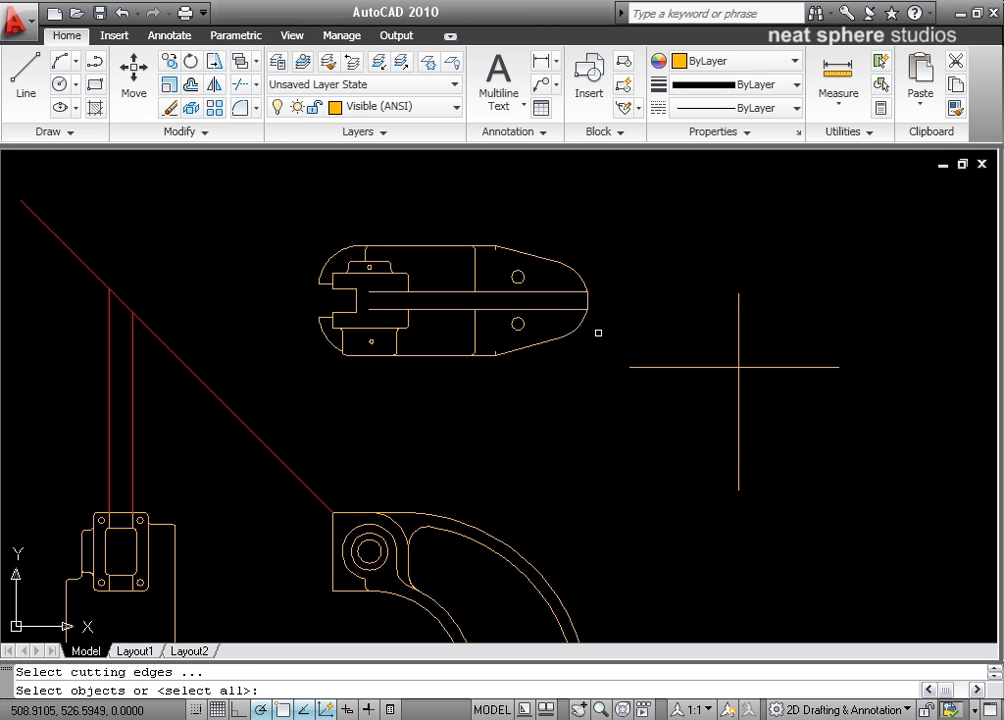
pyautogui.click(708, 367)
pyautogui.press('Return')
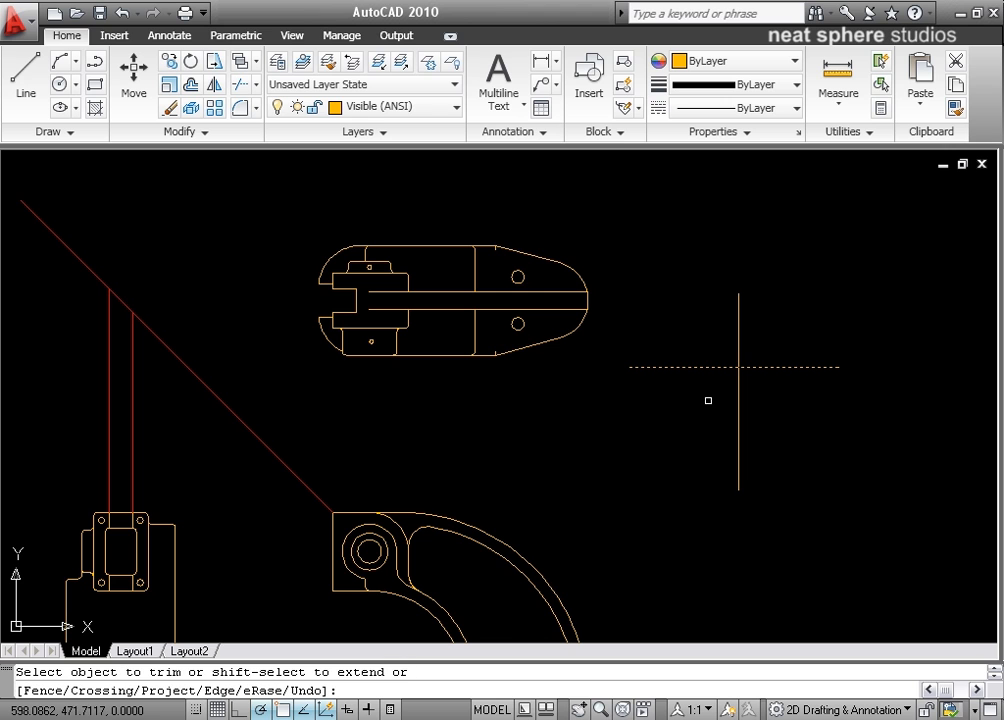
pyautogui.click(738, 325)
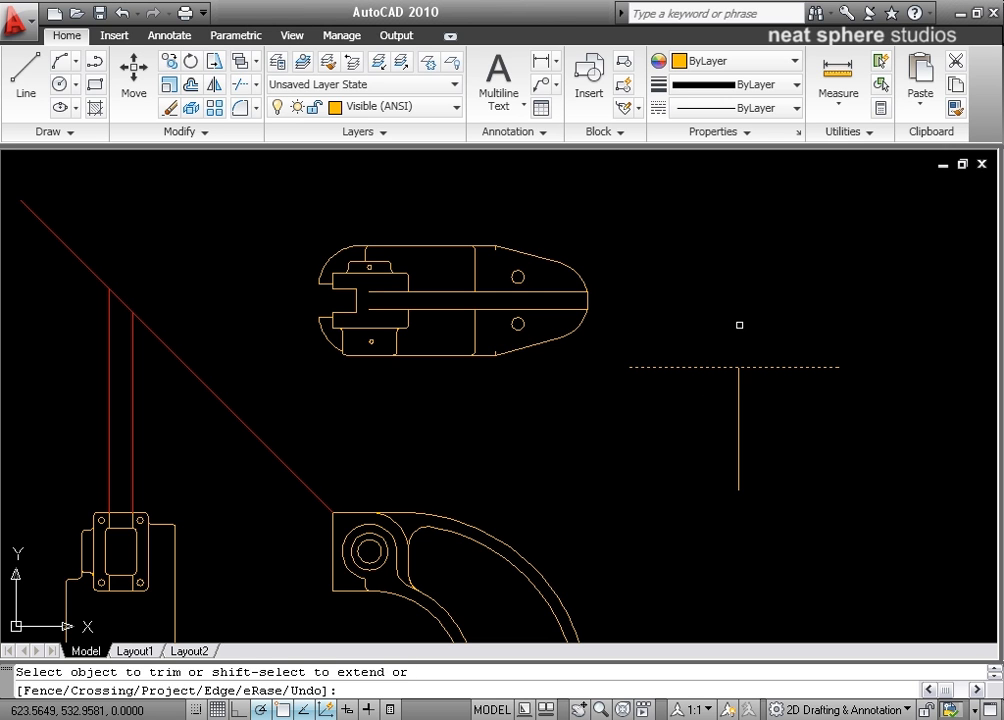
pyautogui.press('Escape')
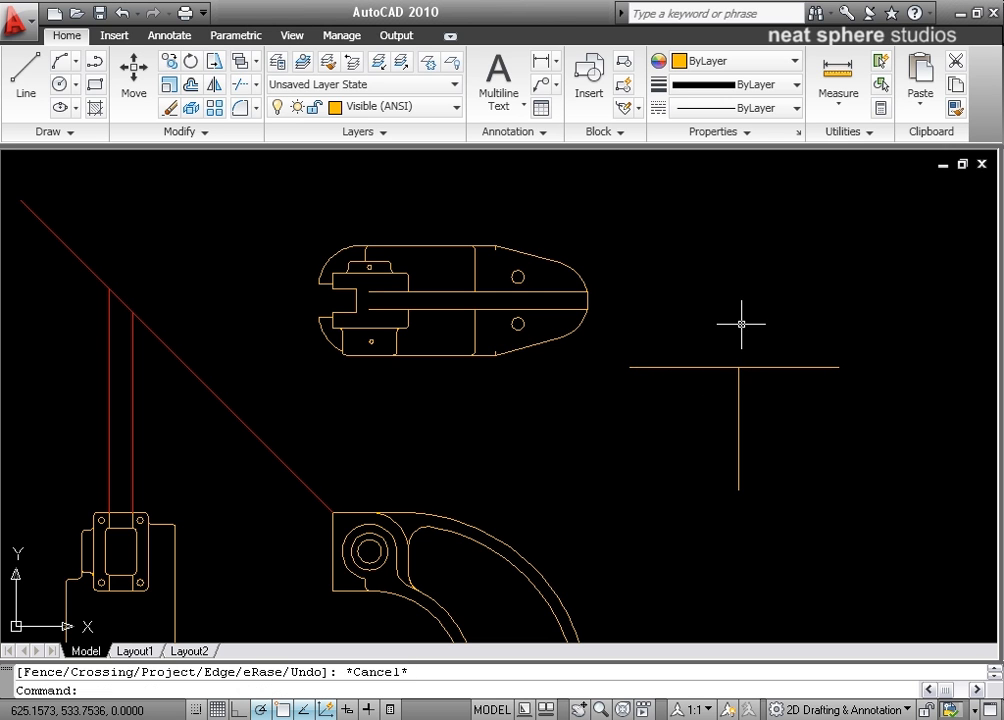
# Shorten the vertical practice line by stretching its upper endpoint down to its midpoint.
pyautogui.click(802, 334)
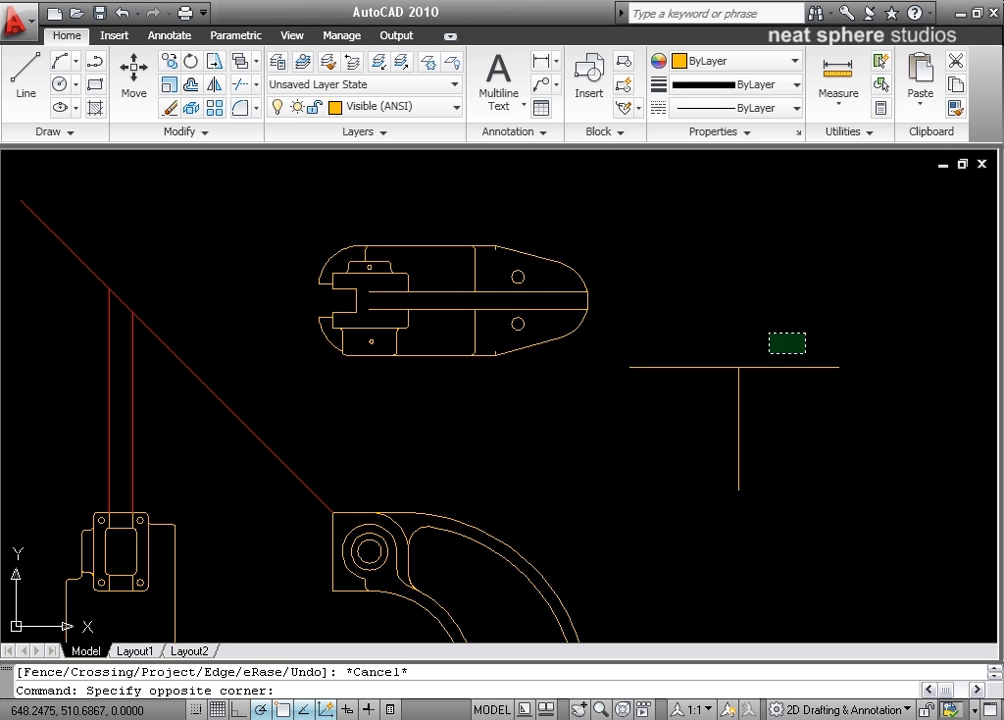
pyautogui.click(669, 434)
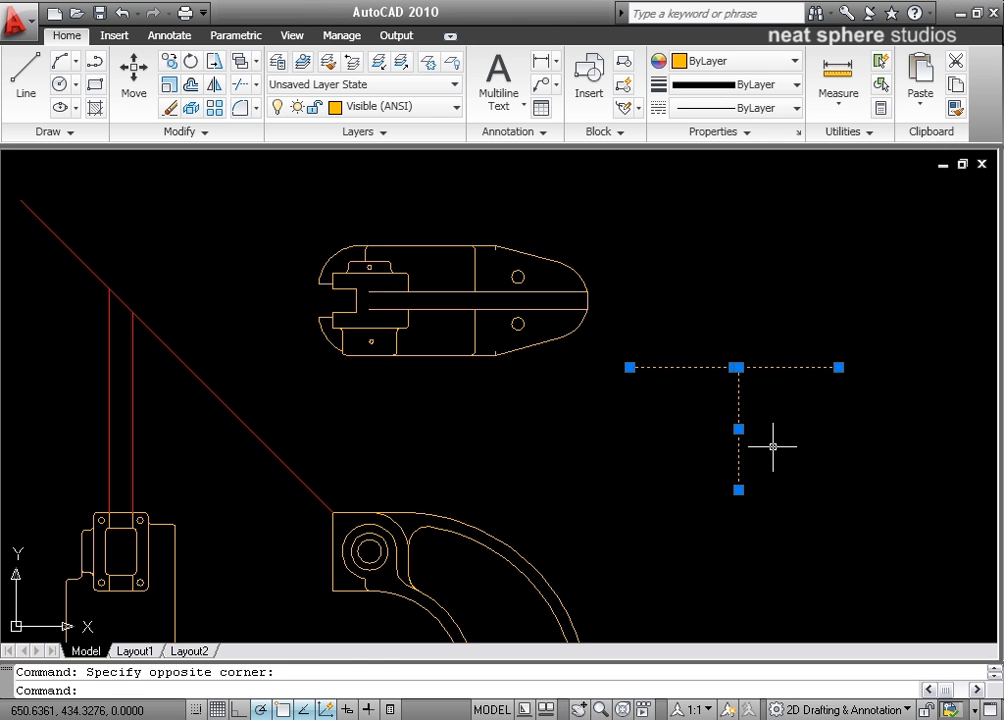
pyautogui.press('Escape')
pyautogui.click(741, 376)
pyautogui.click(738, 367)
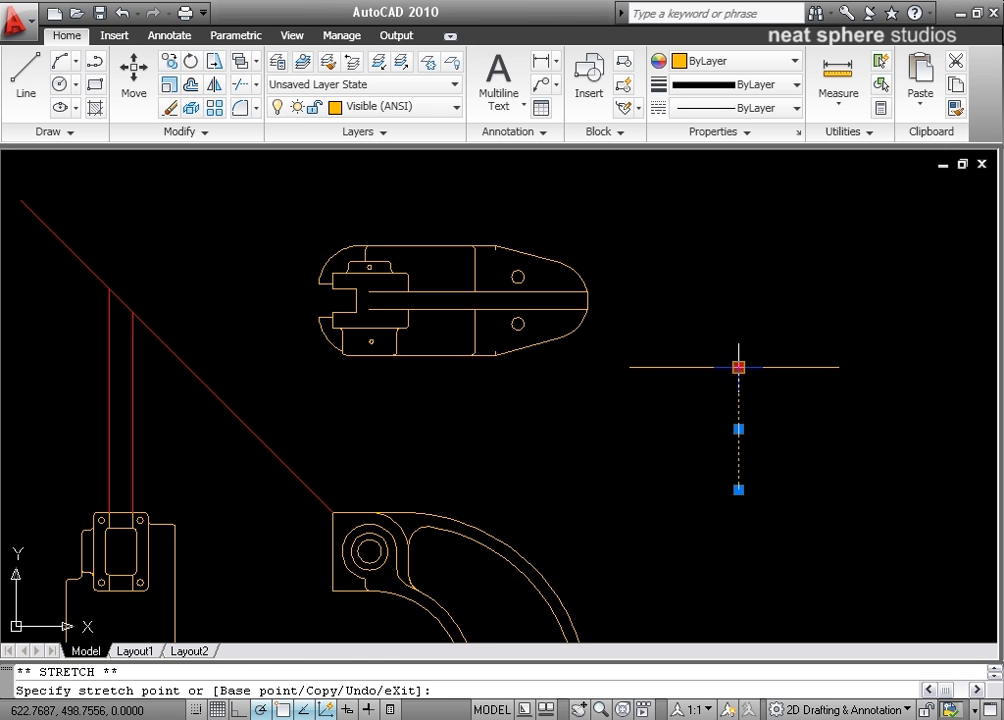
pyautogui.click(739, 428)
pyautogui.press('Escape')
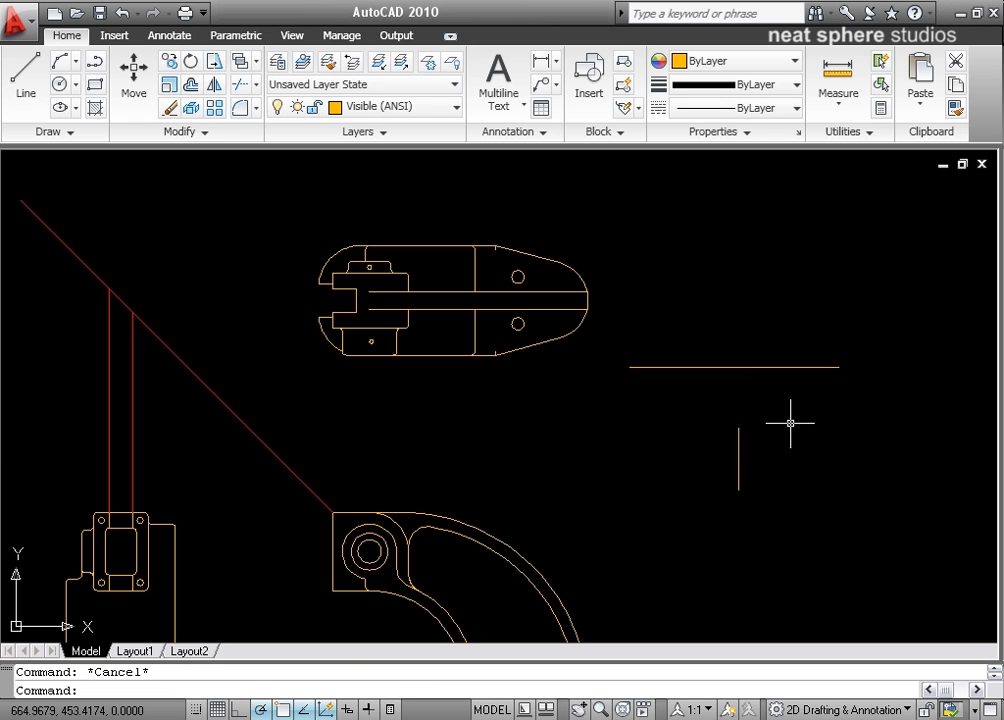
# Extend the vertical practice line up to the horizontal line, using the horizontal line as boundary edge.
pyautogui.click(257, 85)
pyautogui.click(266, 155)
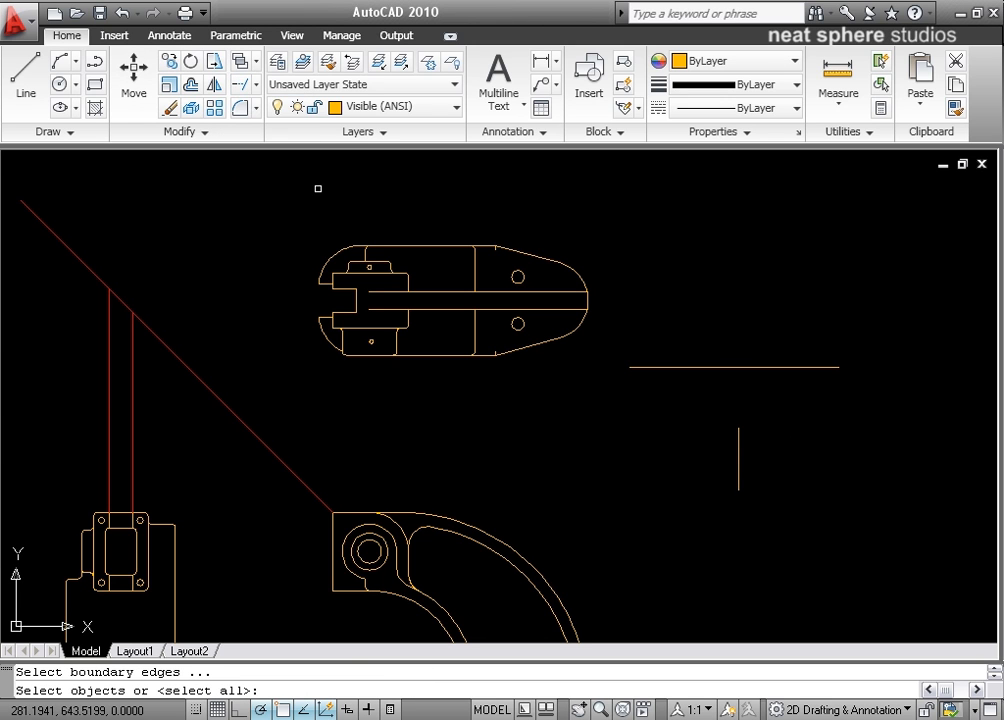
pyautogui.click(667, 366)
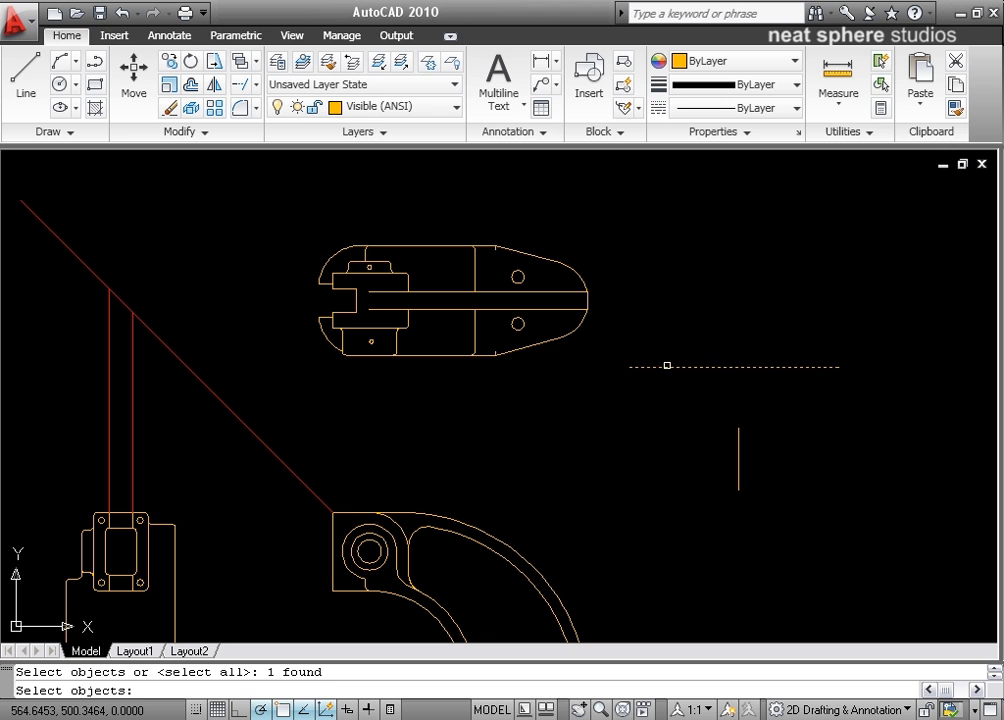
pyautogui.press('Return')
pyautogui.click(738, 436)
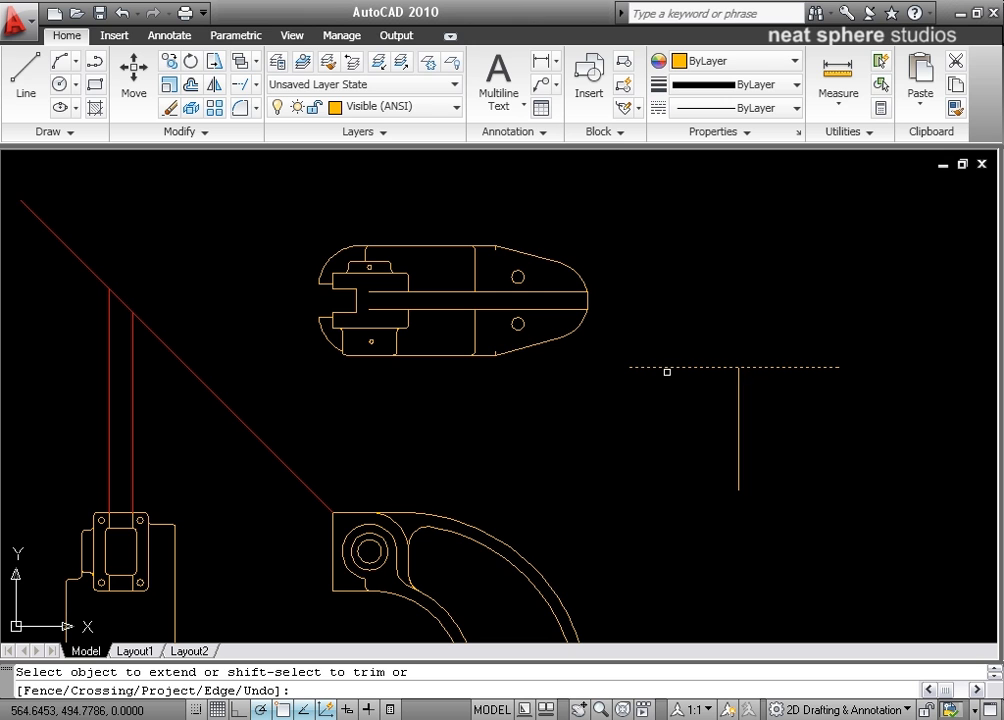
pyautogui.press('Escape')
# Erase both practice lines beside the top view.
pyautogui.click(739, 327)
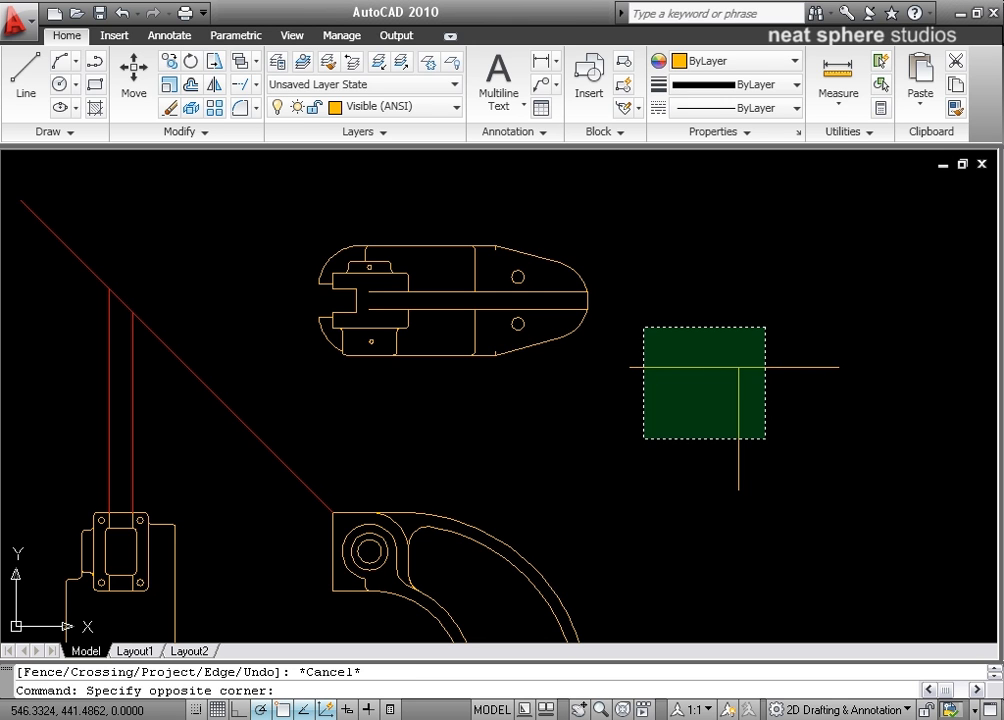
pyautogui.click(644, 436)
pyautogui.press('Delete')
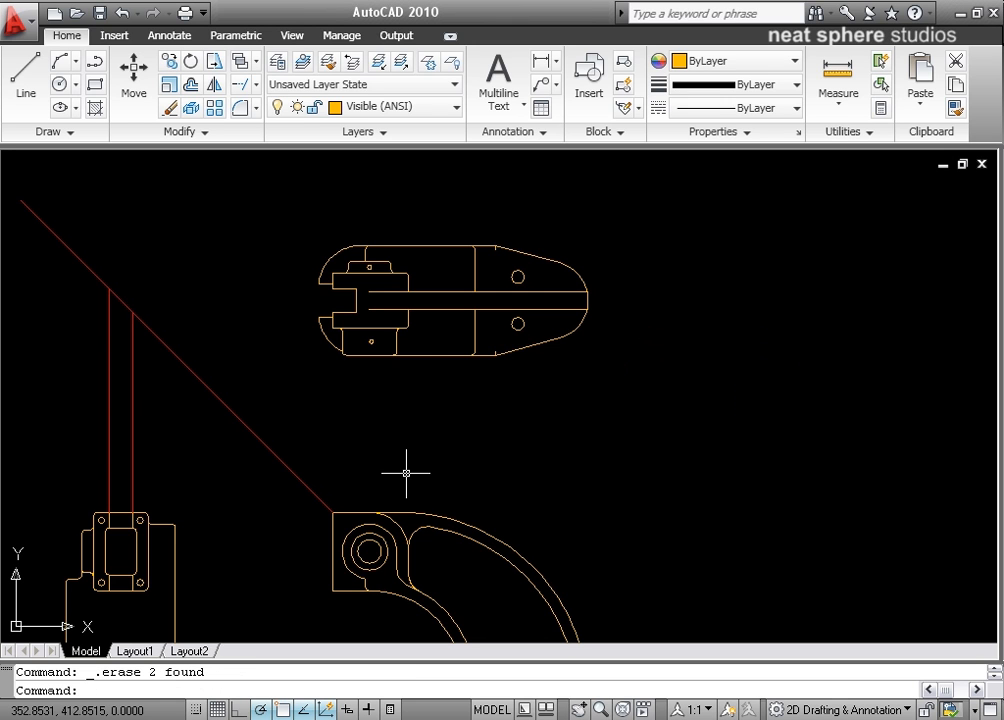
# Extend the side view's two long vertical edges down to the level of the front view's base, with the implied edge mode set to Extend.
pyautogui.moveTo(331, 420)
pyautogui.mouseDown(button='middle')
pyautogui.moveTo(460, 381)
pyautogui.moveTo(630, 273)
pyautogui.mouseUp(button='middle')
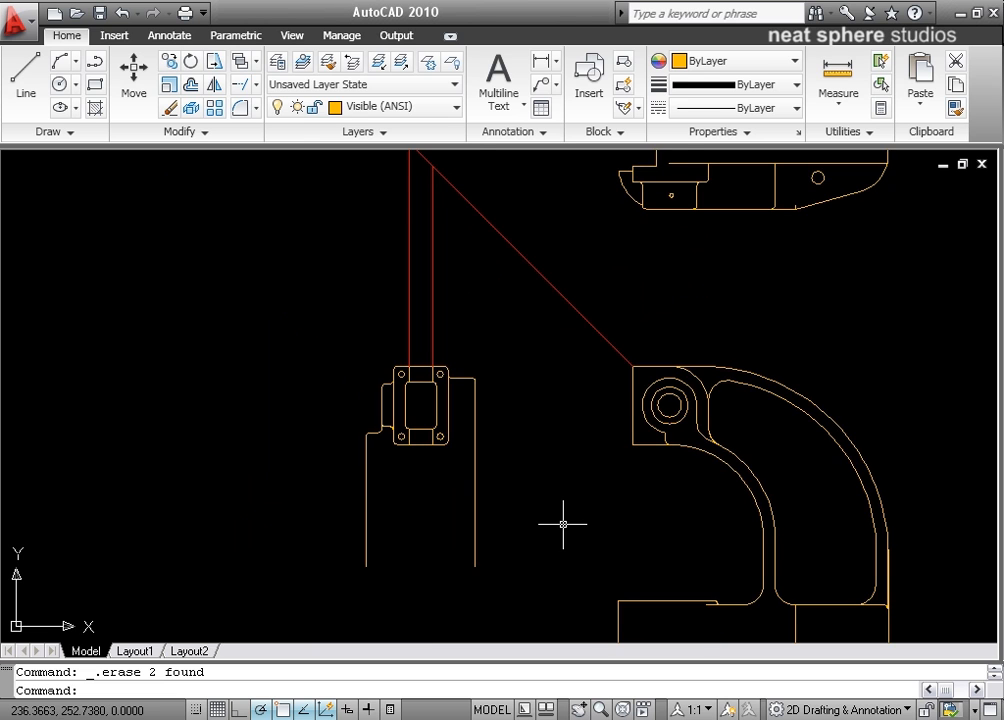
pyautogui.moveTo(562, 522); pyautogui.dragTo(545, 475, button='middle')
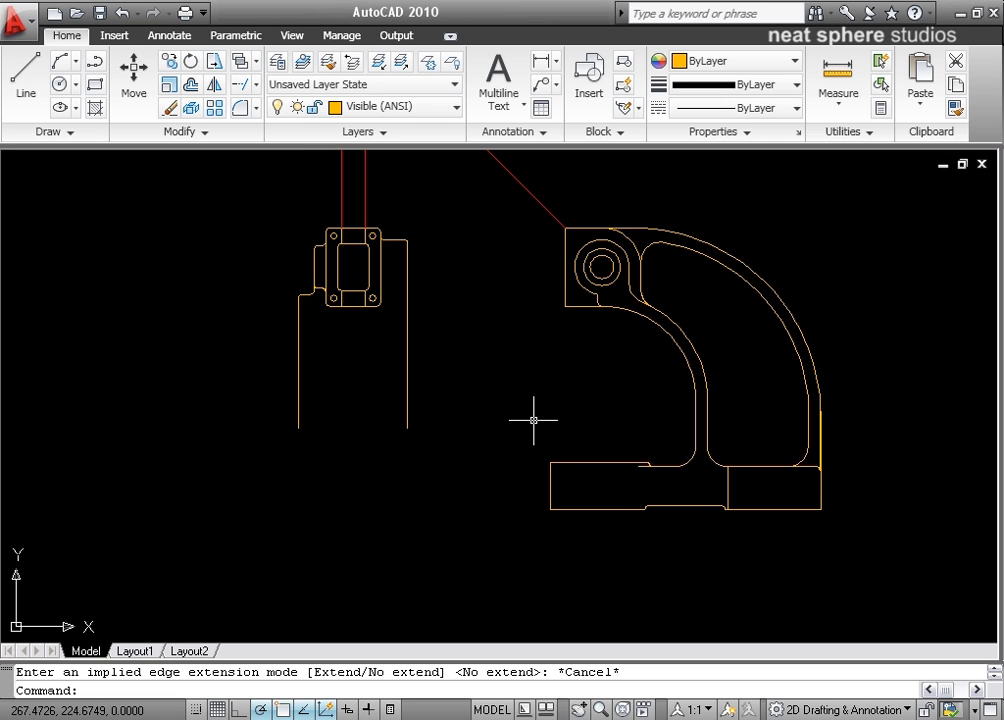
pyautogui.click(256, 86)
pyautogui.click(265, 155)
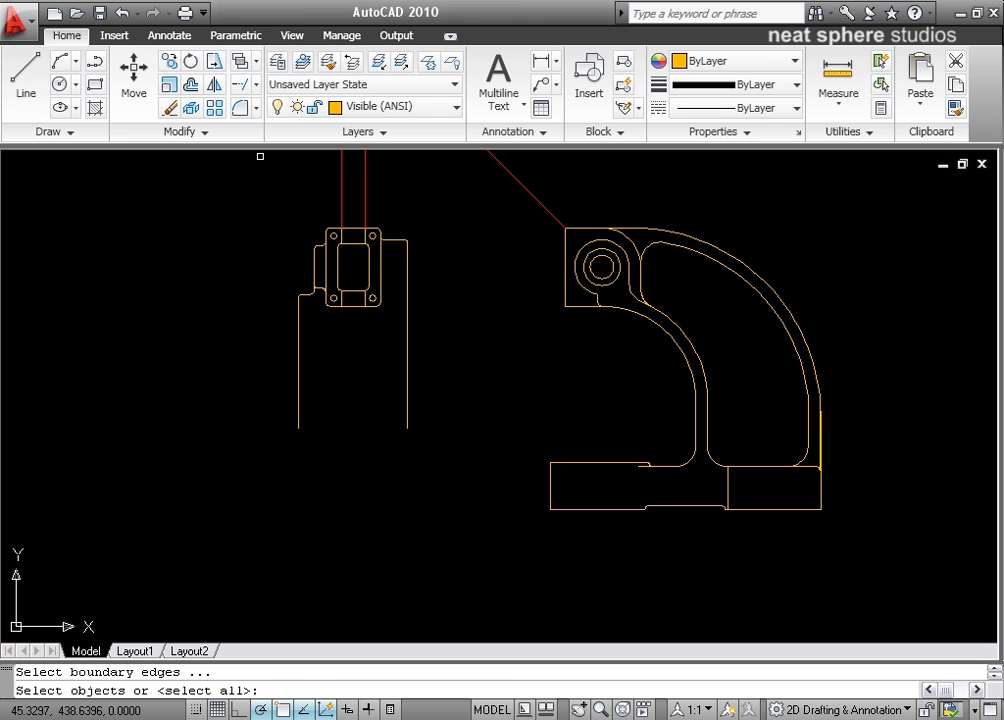
pyautogui.click(438, 378)
pyautogui.click(248, 495)
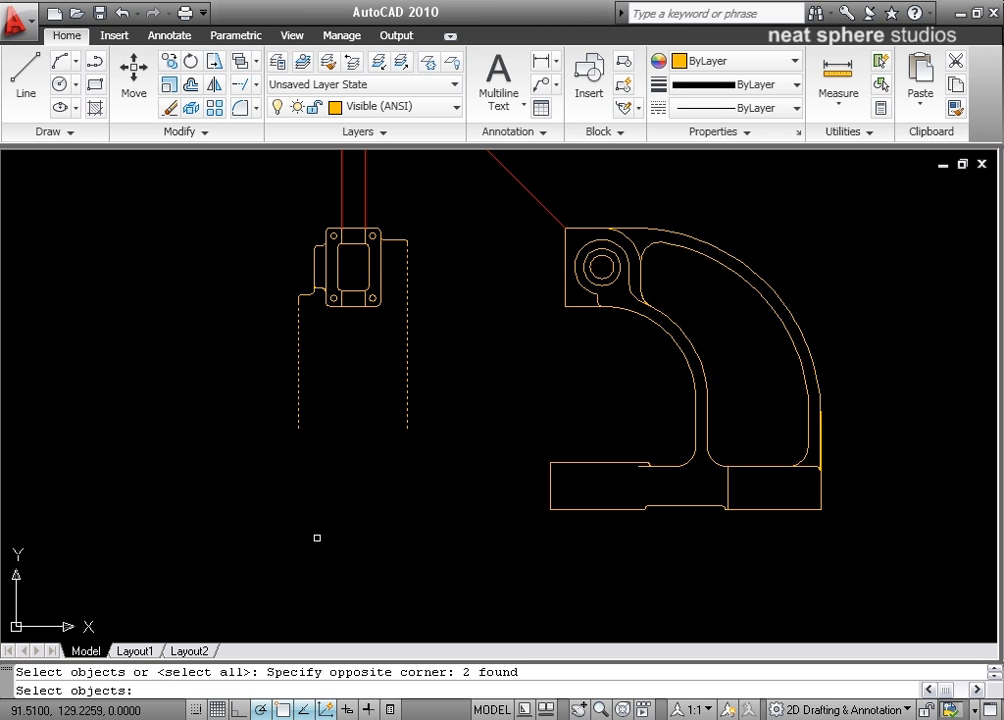
pyautogui.click(594, 490)
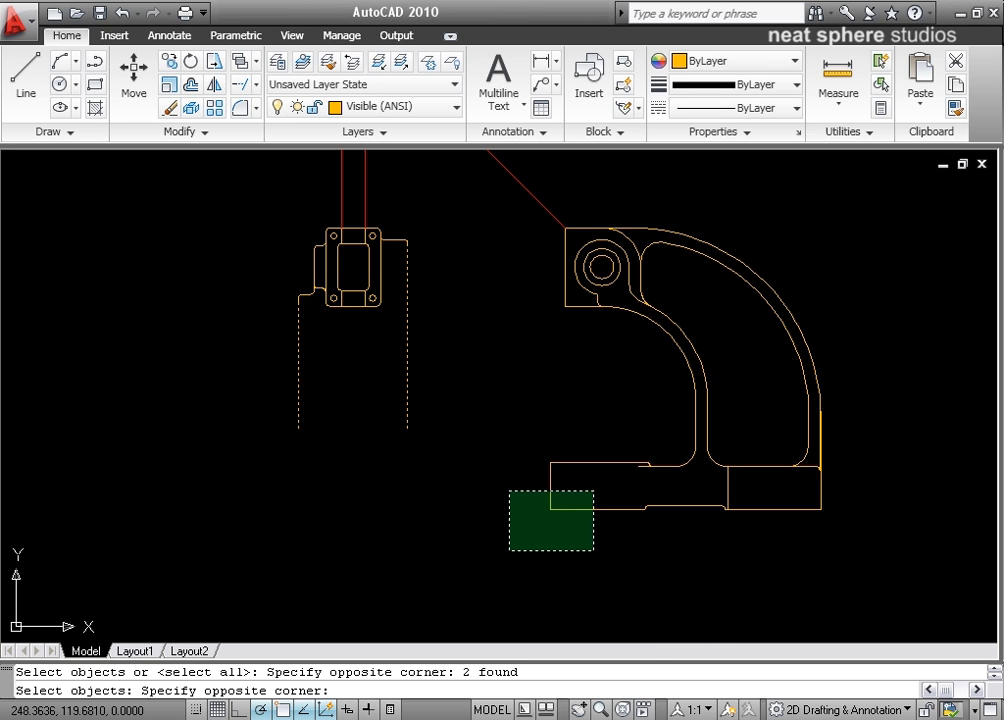
pyautogui.click(509, 550)
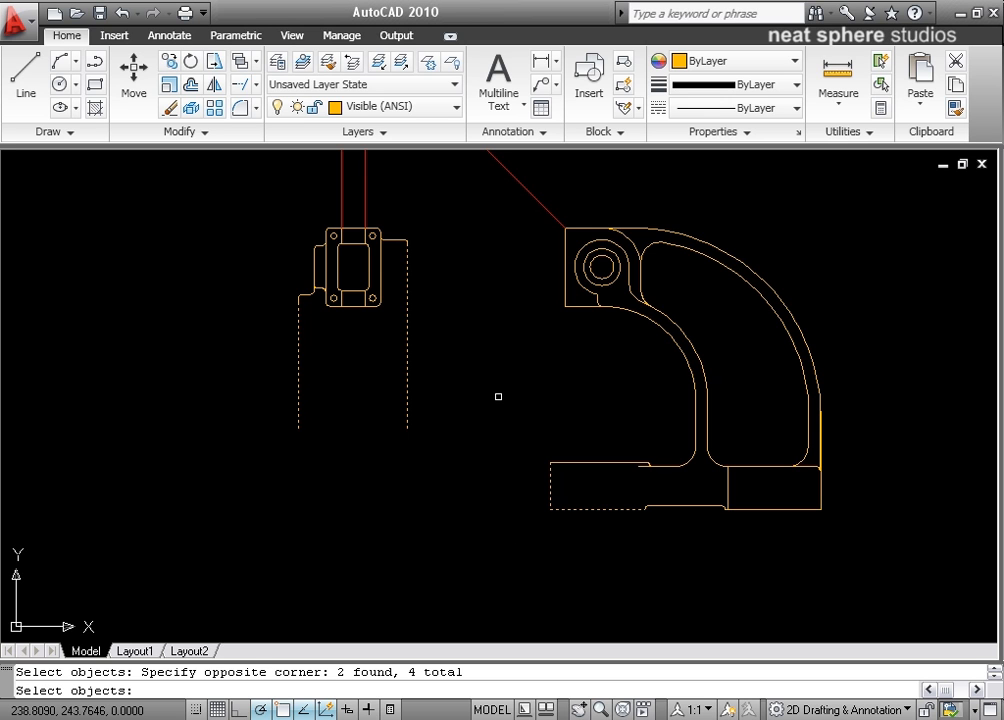
pyautogui.press('Return')
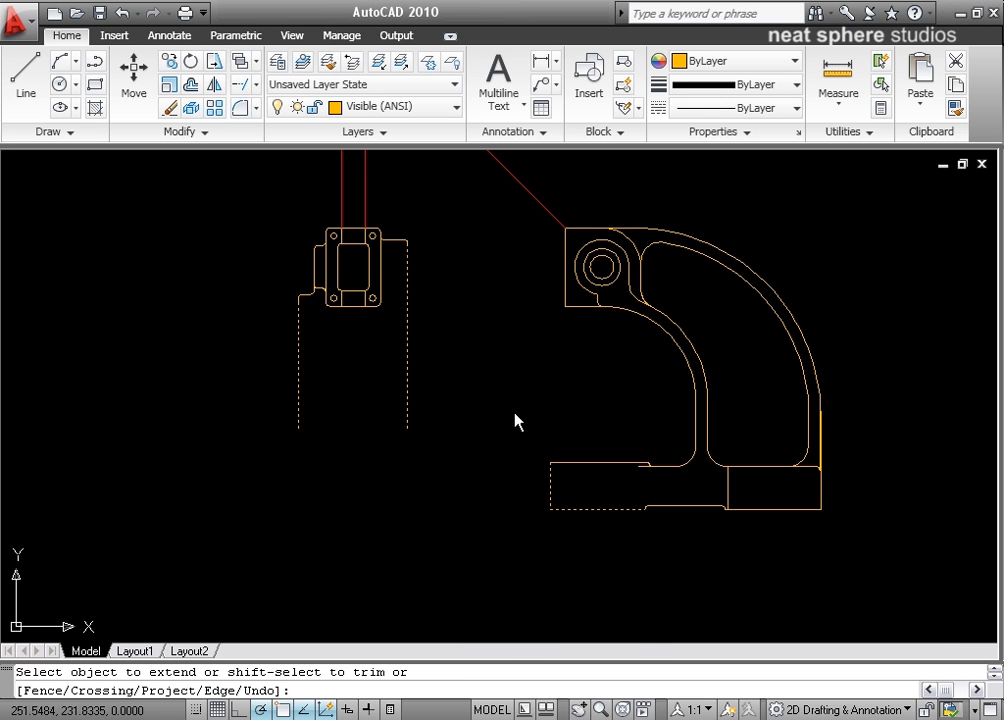
pyautogui.rightClick(515, 414)
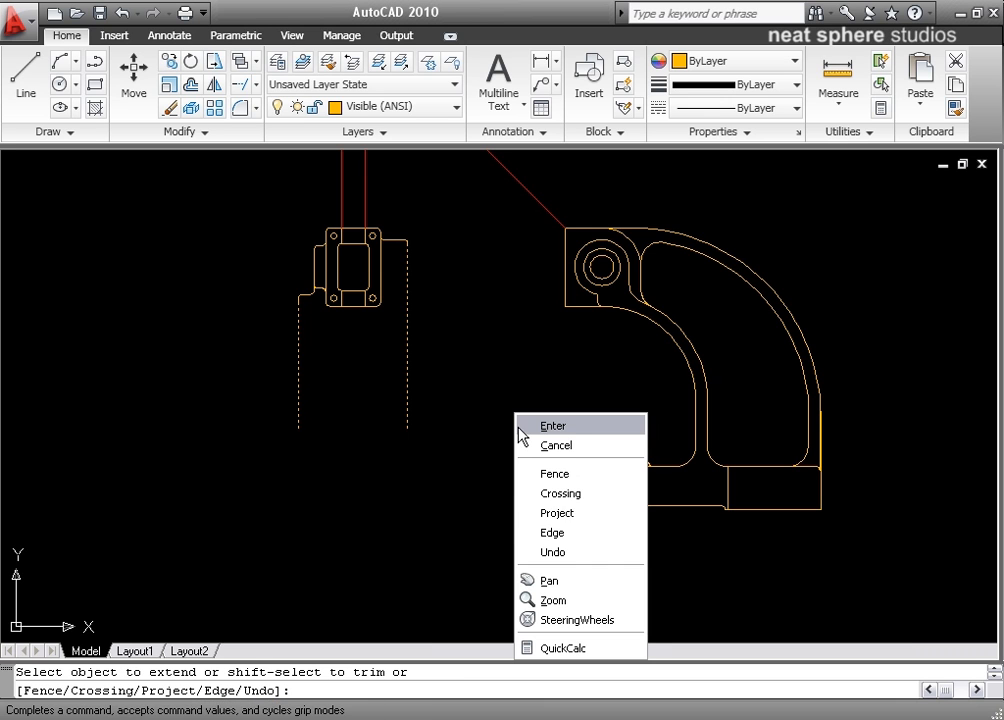
pyautogui.click(556, 533)
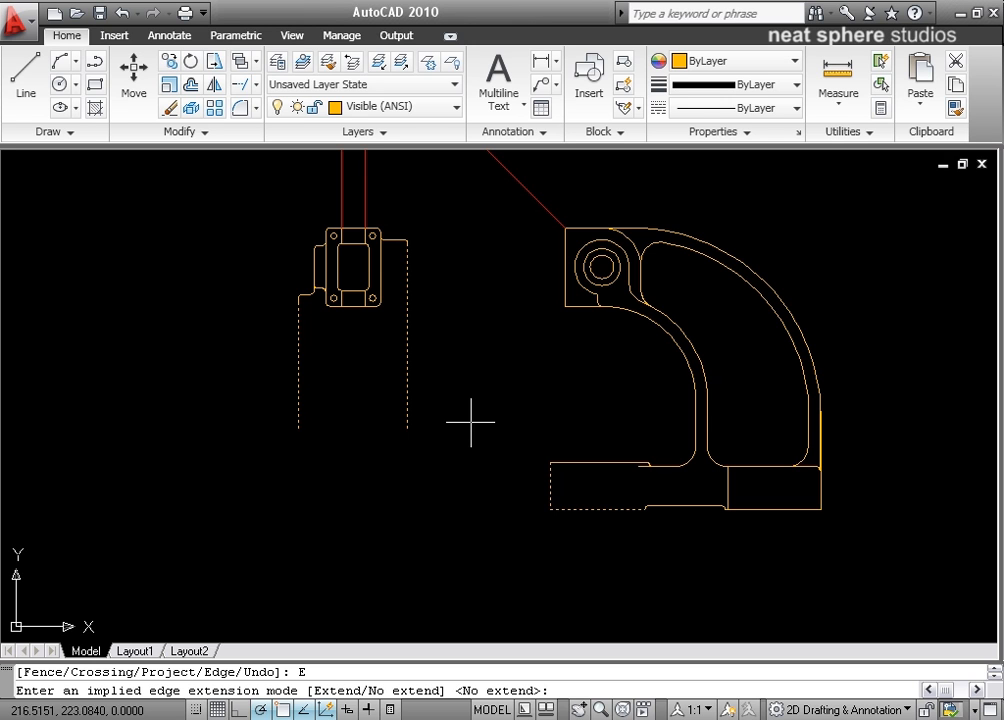
pyautogui.rightClick(467, 392)
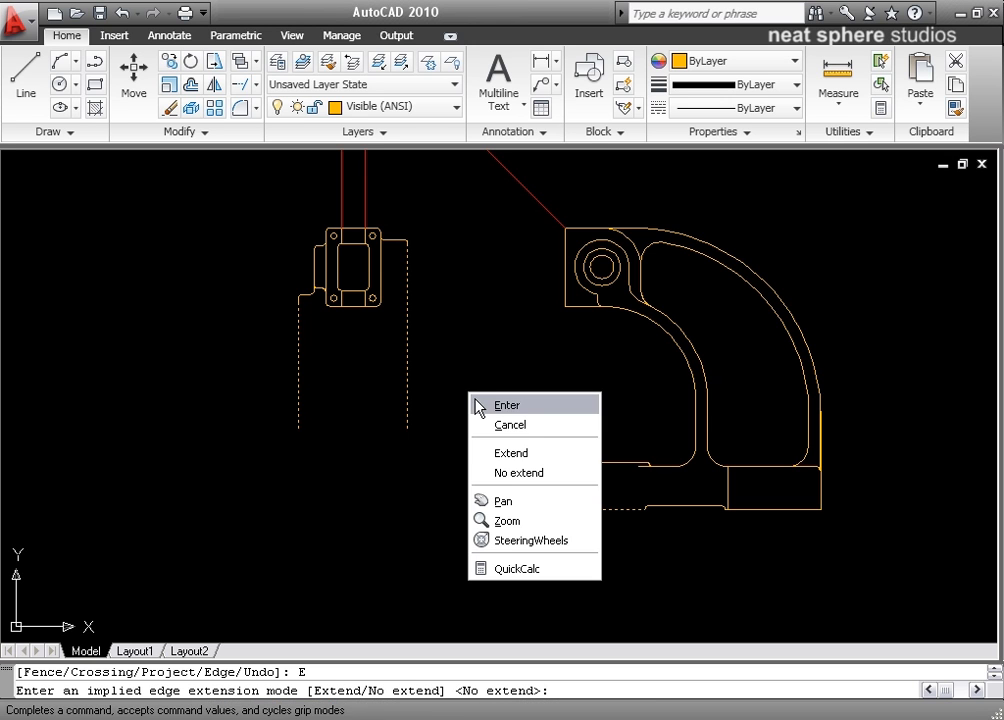
pyautogui.click(508, 452)
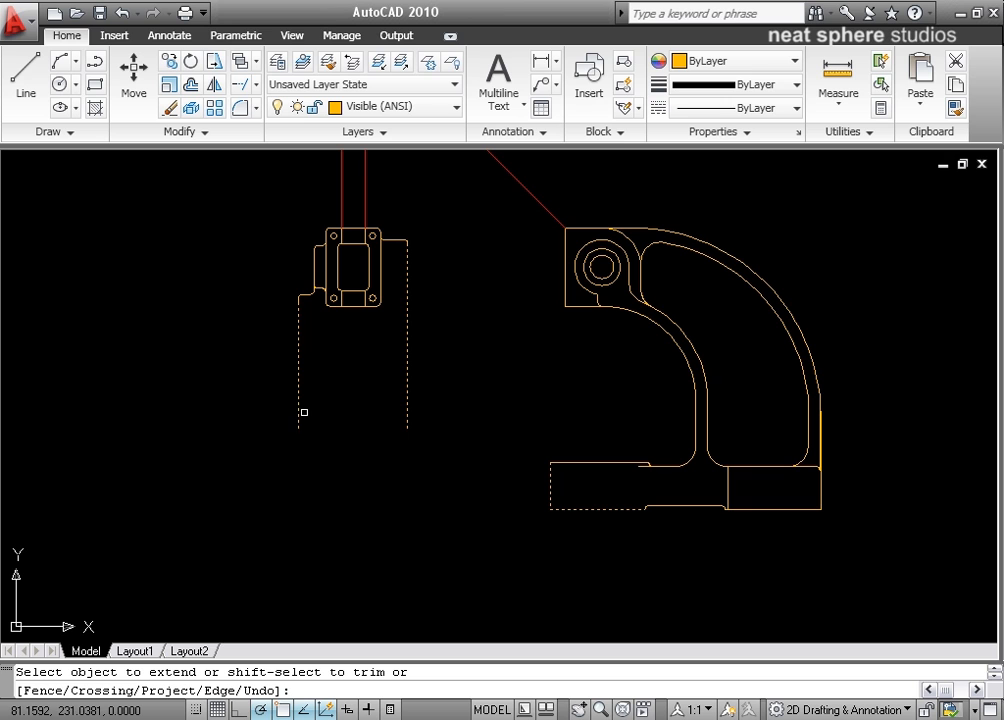
pyautogui.click(405, 414)
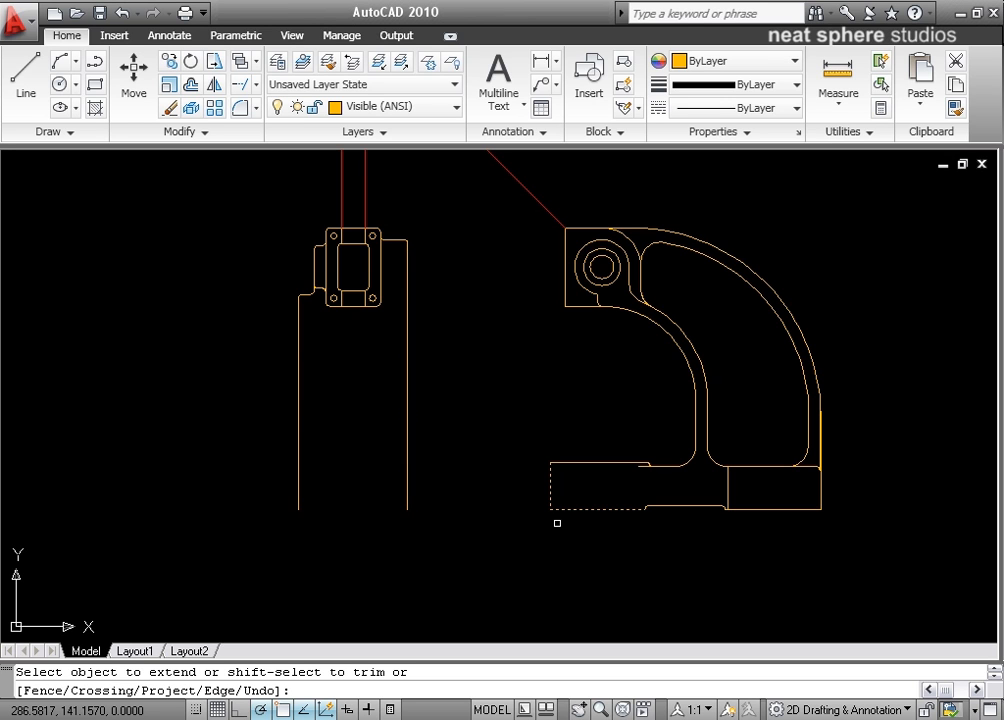
# Extend the bottom and top edges of the front view's base across to the side view.
pyautogui.click(565, 510)
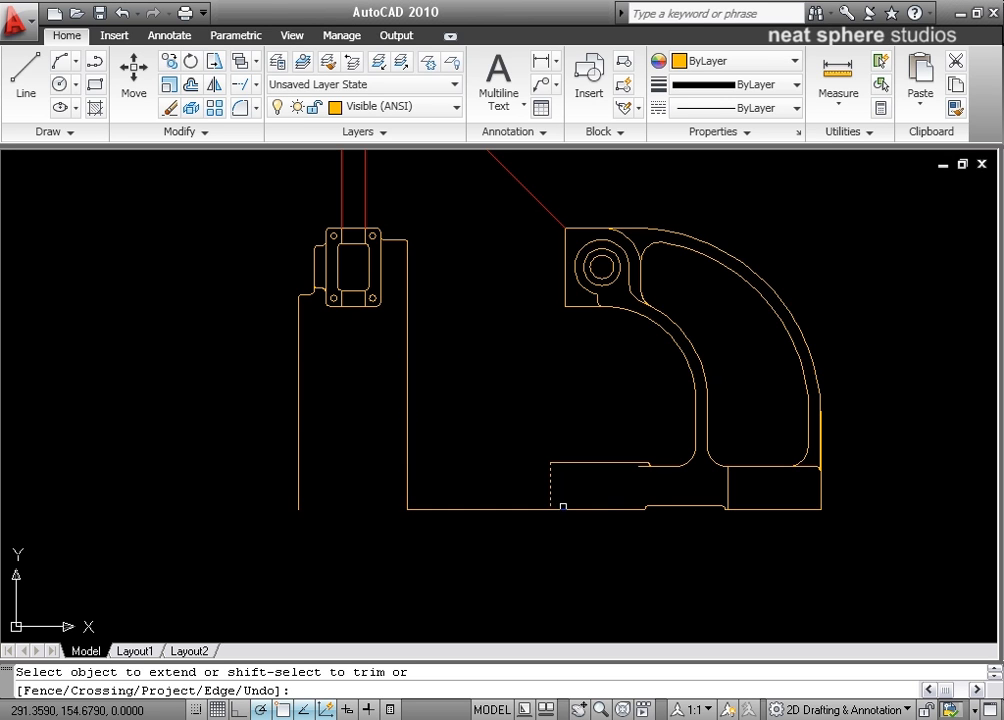
pyautogui.click(567, 462)
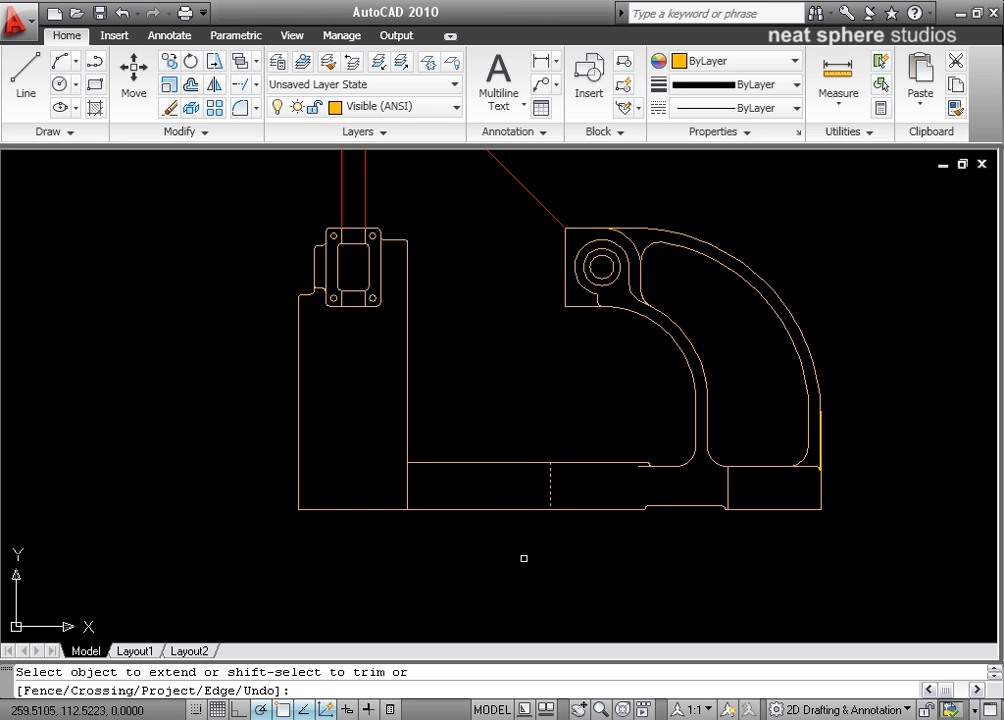
pyautogui.press('Return')
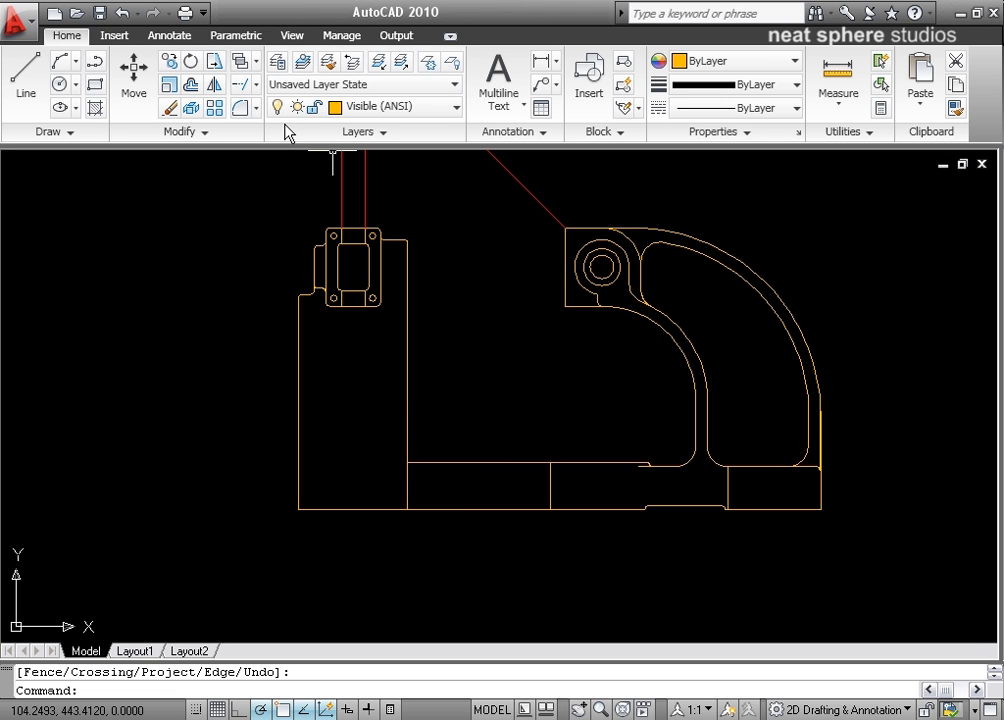
# Try to trim the connecting lines between the side and front views, using all objects as cutting edges.
pyautogui.click(256, 85)
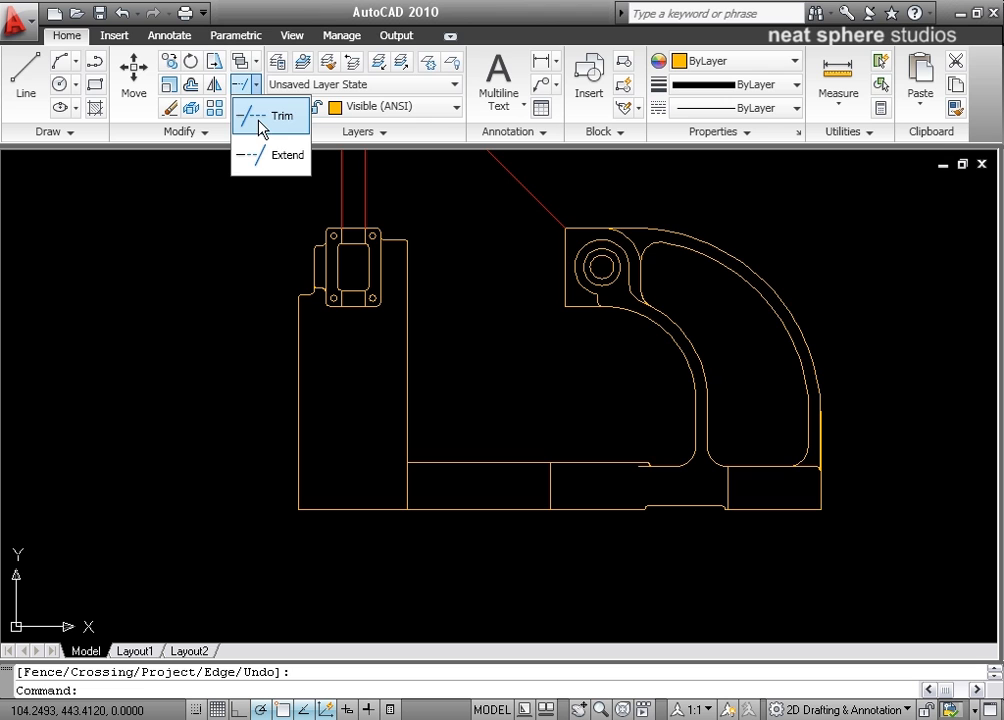
pyautogui.click(262, 117)
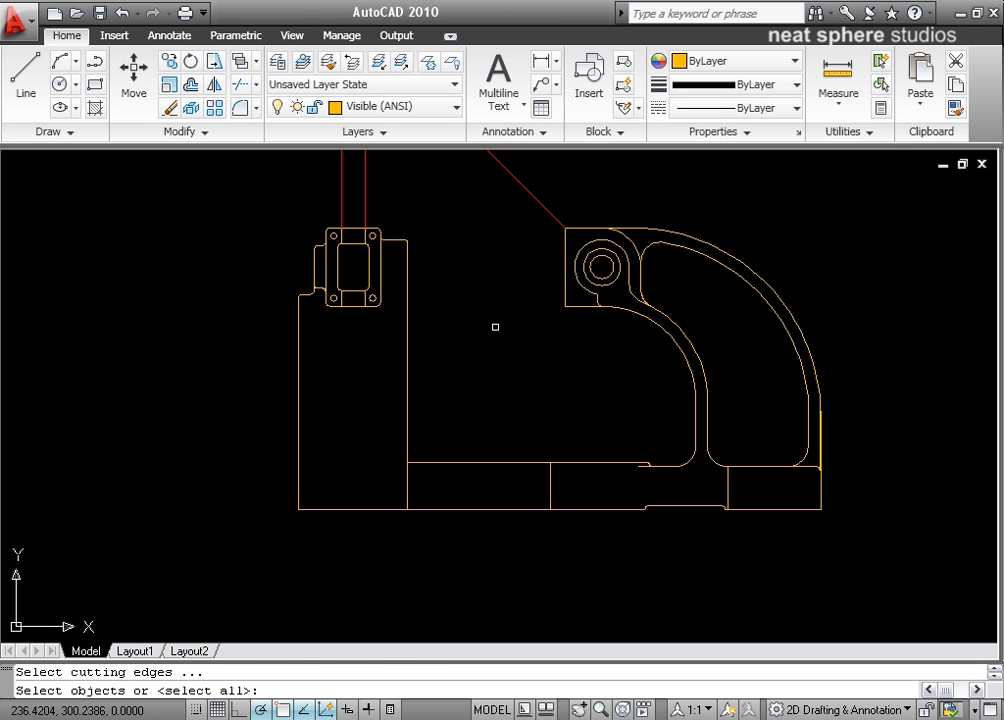
pyautogui.press('Return')
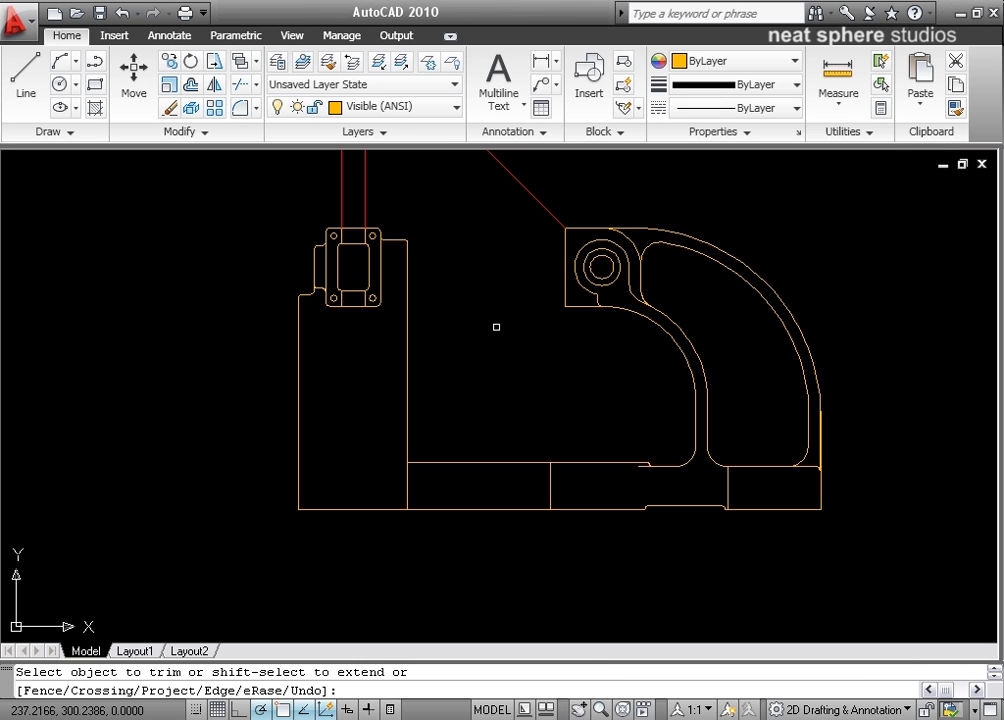
pyautogui.click(484, 465)
pyautogui.click(449, 460)
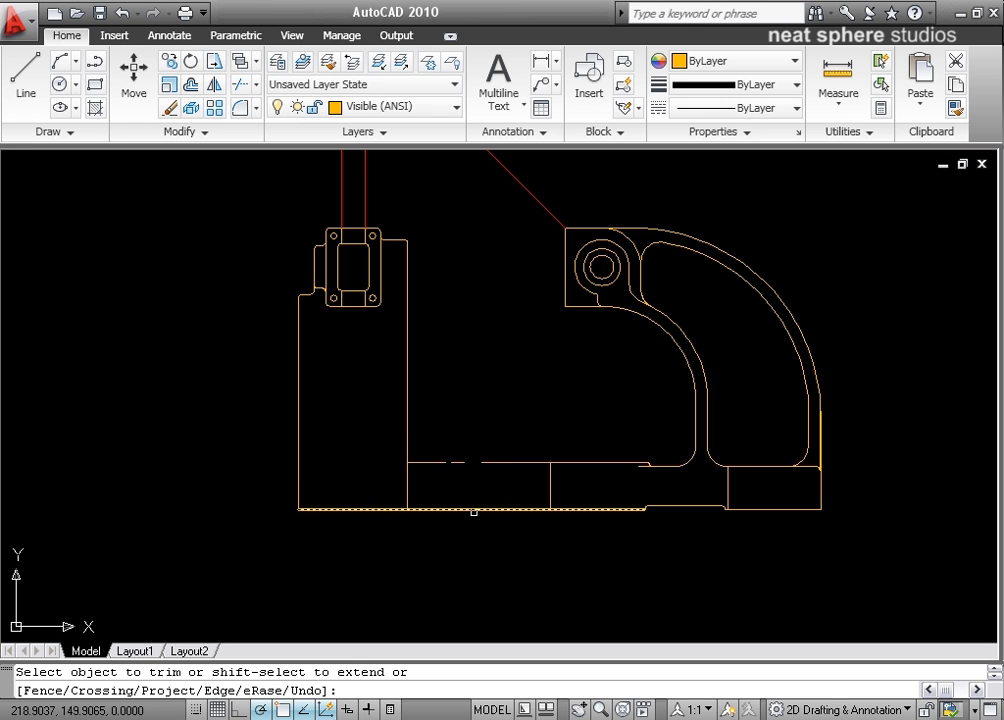
pyautogui.click(474, 510)
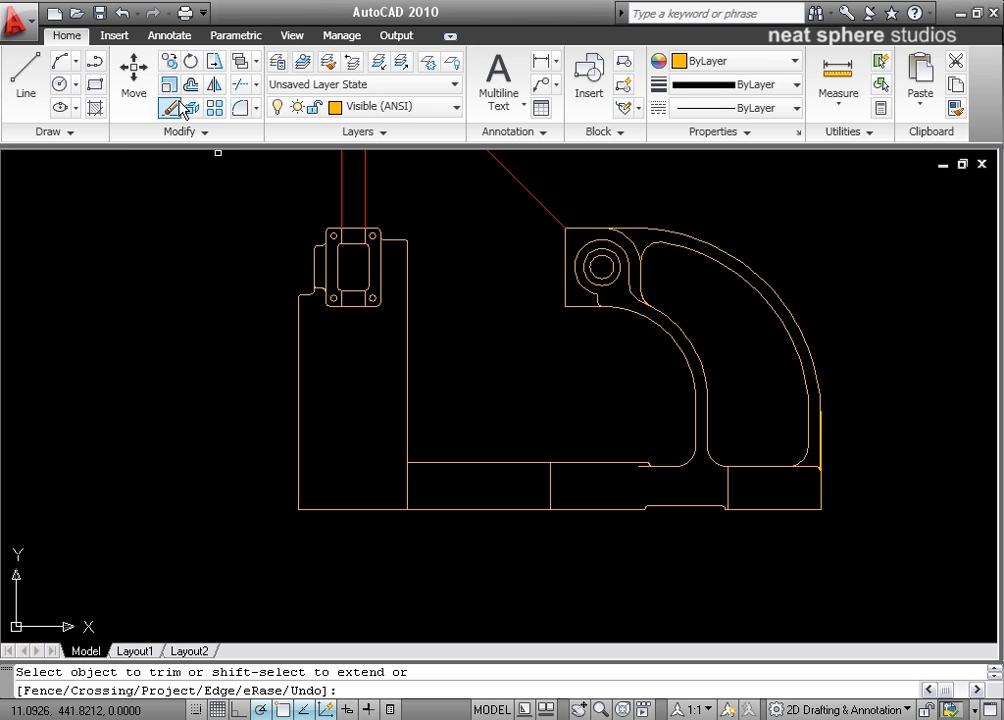
# Trim both connecting lines between the views, using the side view's right edge and the base's left edge as cutting edges.
pyautogui.click(240, 84)
pyautogui.click(551, 488)
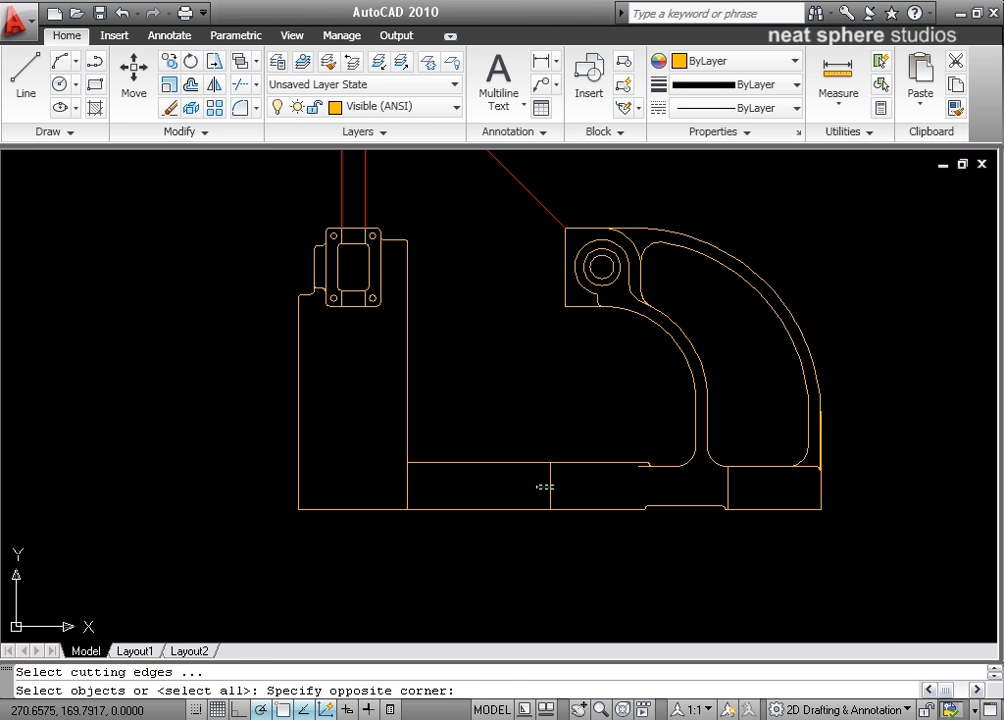
pyautogui.click(538, 487)
pyautogui.click(409, 485)
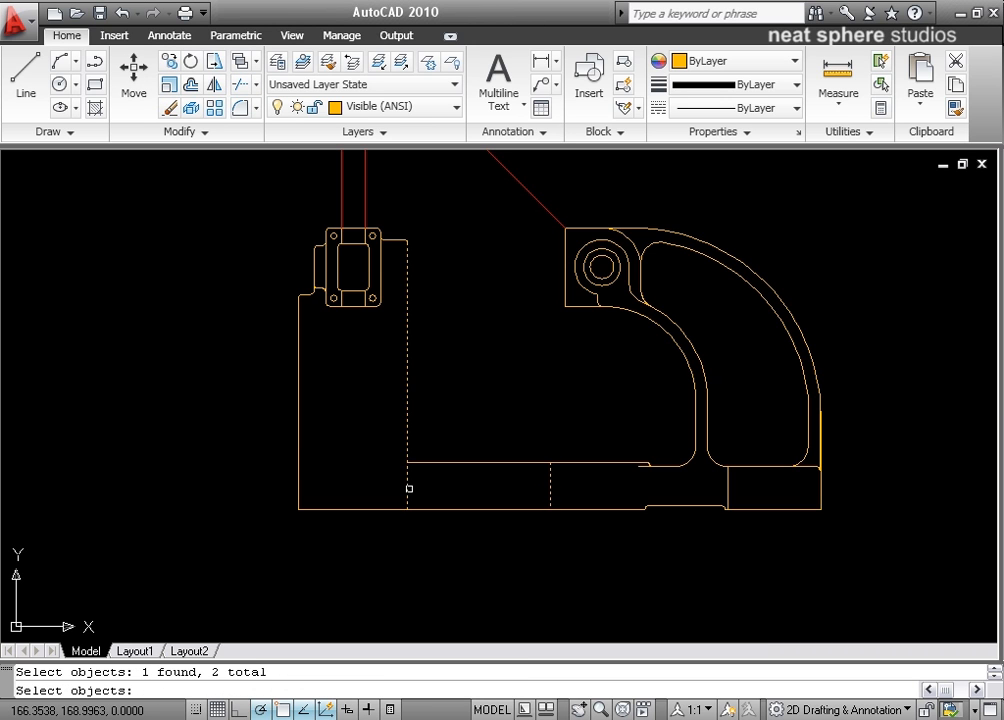
pyautogui.press('Return')
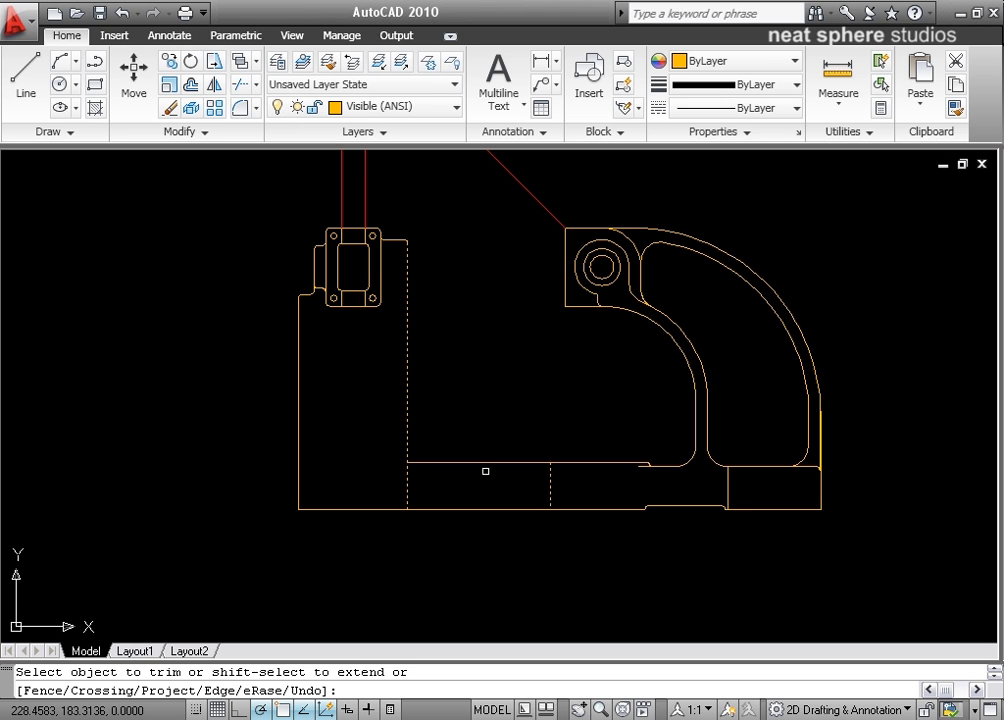
pyautogui.click(482, 462)
pyautogui.click(491, 510)
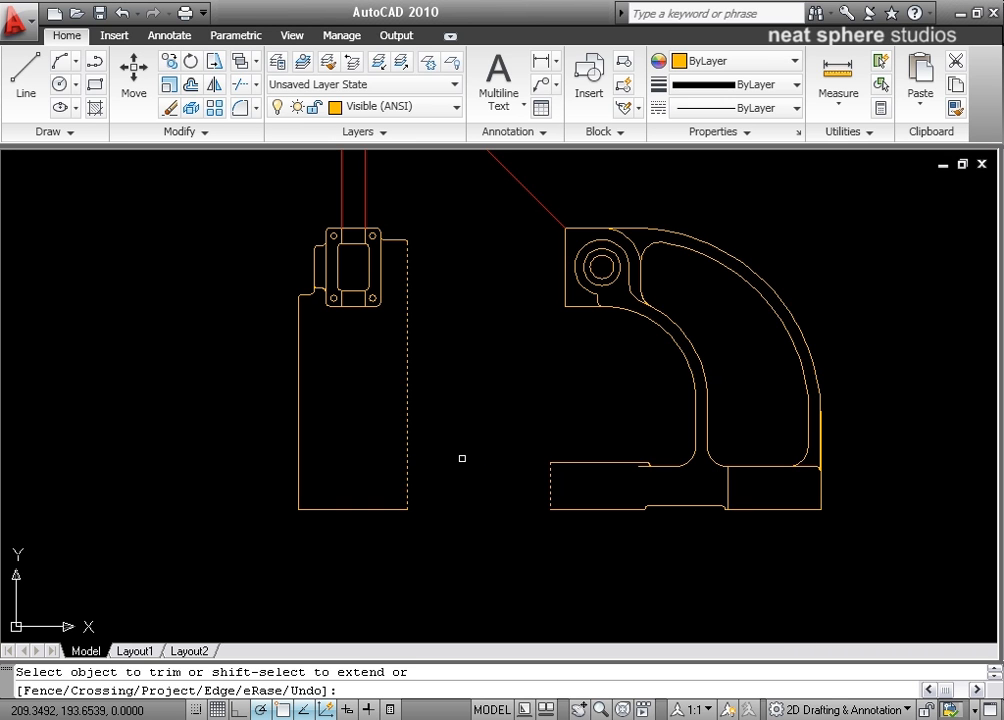
pyautogui.press('Return')
# Erase the red diagonal line and the two red vertical projection lines above the side view.
pyautogui.moveTo(448, 408); pyautogui.dragTo(441, 435, button='middle')
pyautogui.scroll(-5, 450, 480)
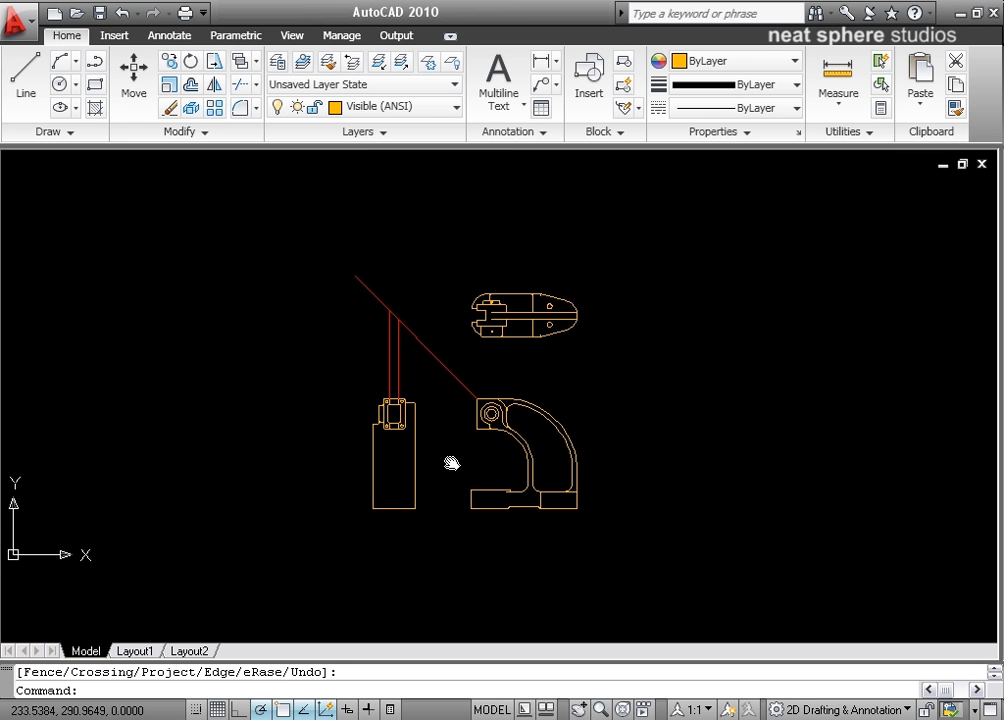
pyautogui.scroll(1, 455, 475)
pyautogui.click(412, 283)
pyautogui.click(341, 333)
pyautogui.press('Delete')
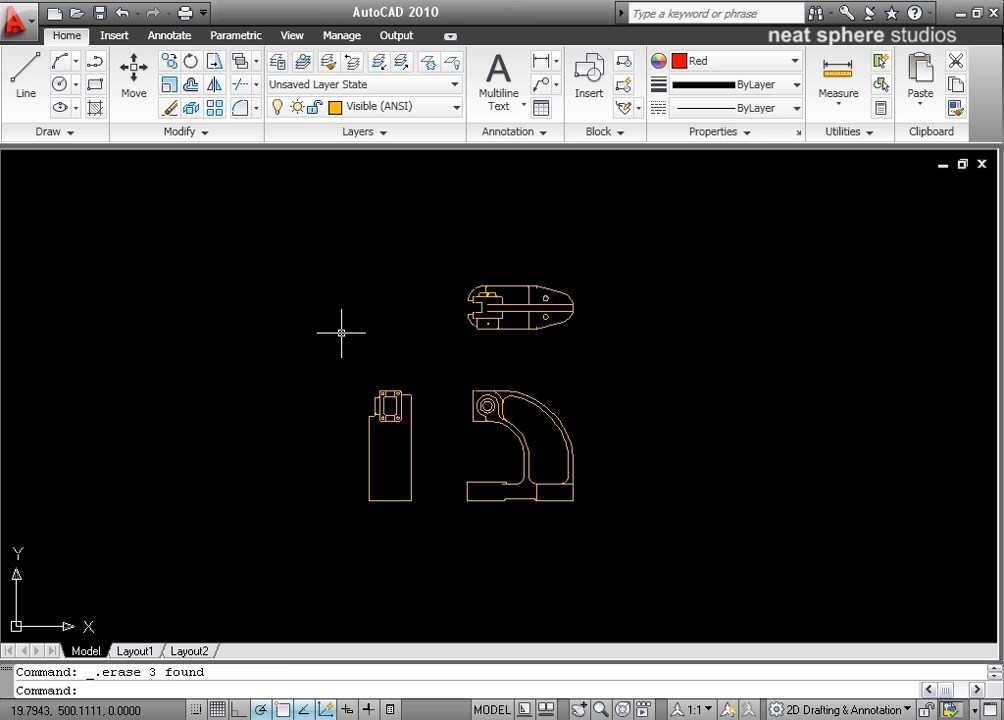
pyautogui.scroll(3, 426, 378)
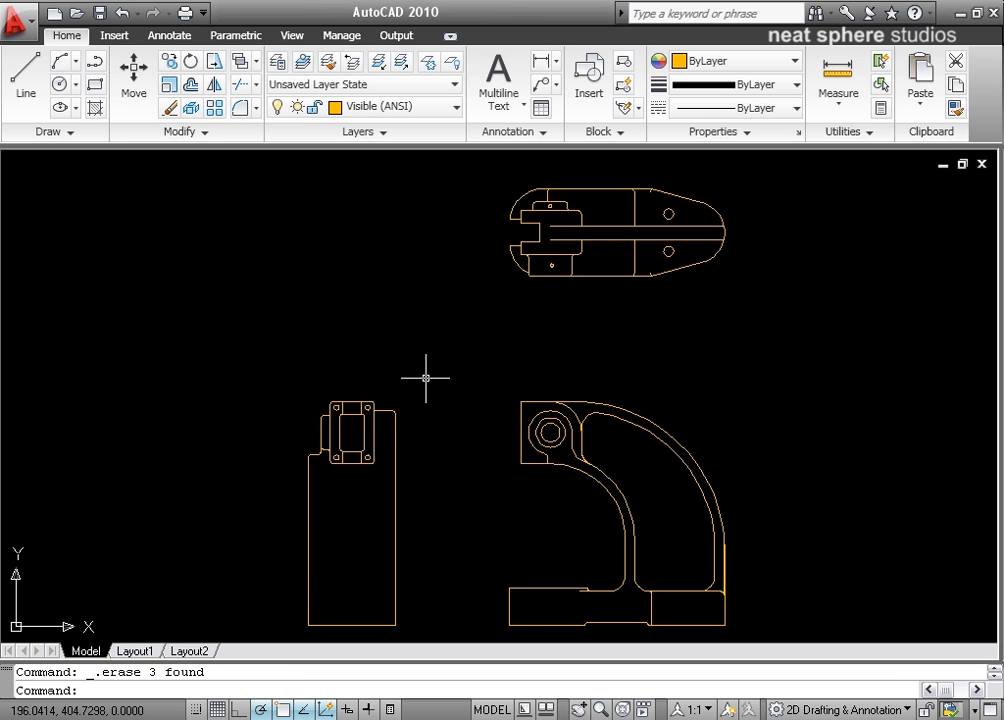
pyautogui.moveTo(466, 378); pyautogui.dragTo(428, 367, button='middle')
pyautogui.moveTo(448, 484); pyautogui.dragTo(432, 418, button='middle')
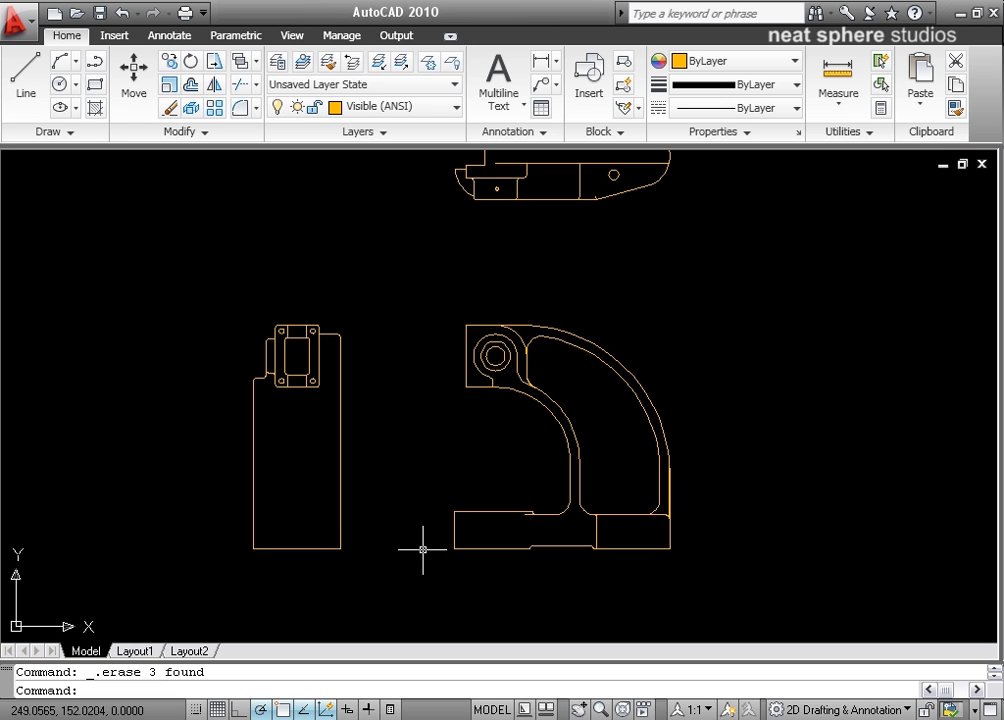
pyautogui.moveTo(457, 441); pyautogui.dragTo(430, 448, button='middle')
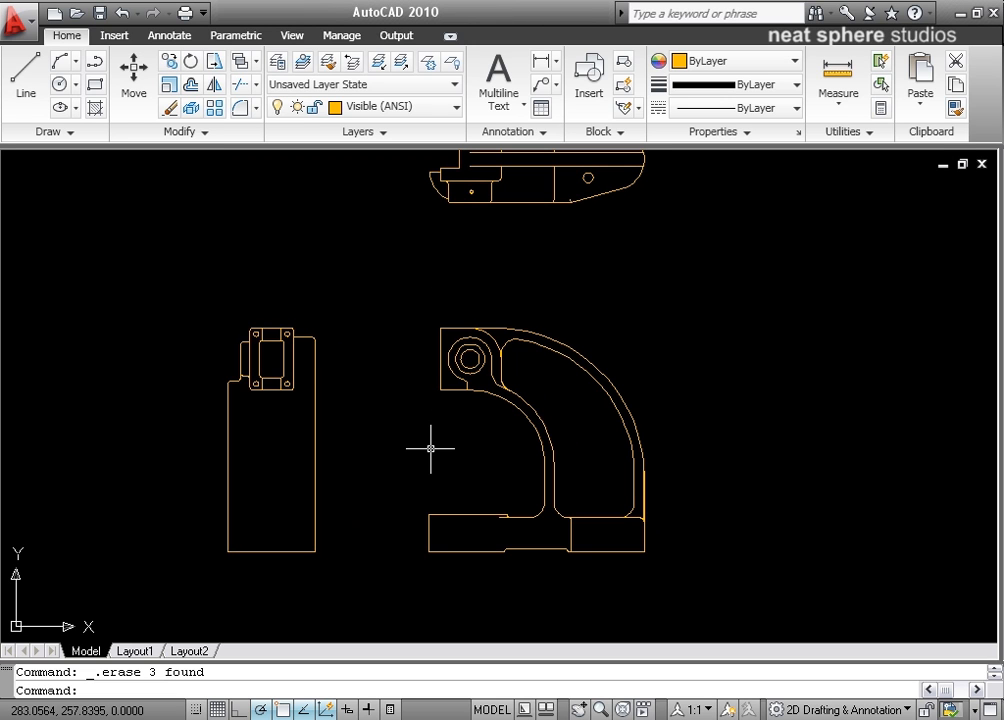
pyautogui.scroll(-3, 430, 448)
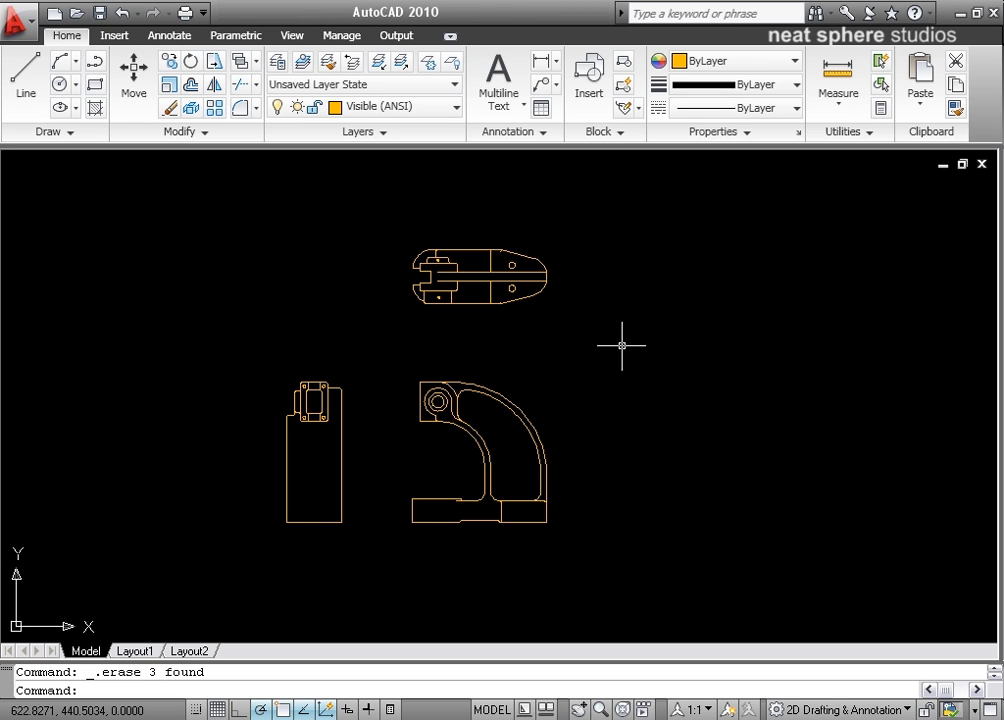